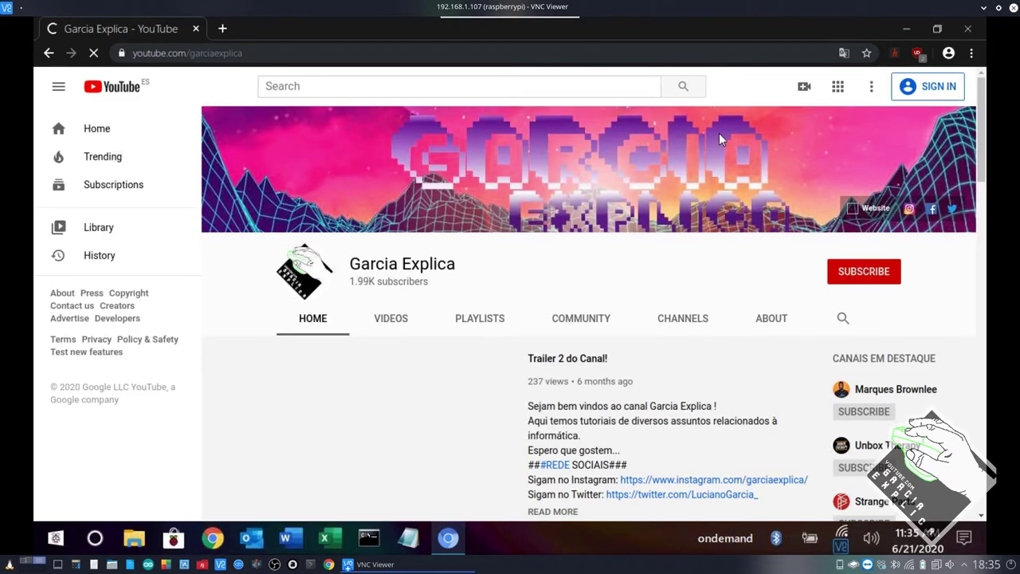
Minimize Chromium to the desktop, then restore it from the taskbar.
left_click(906, 28)
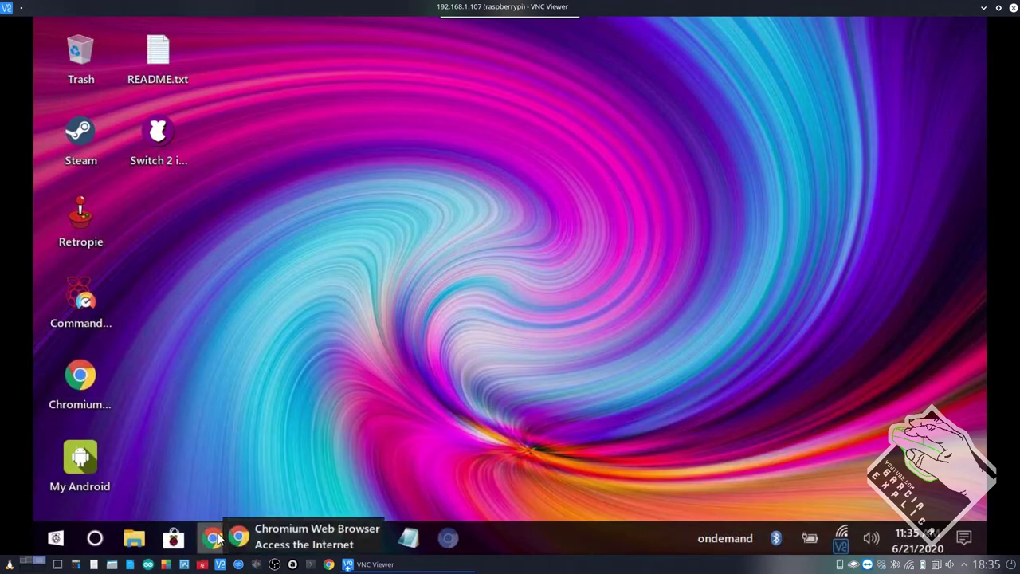
left_click(75, 404)
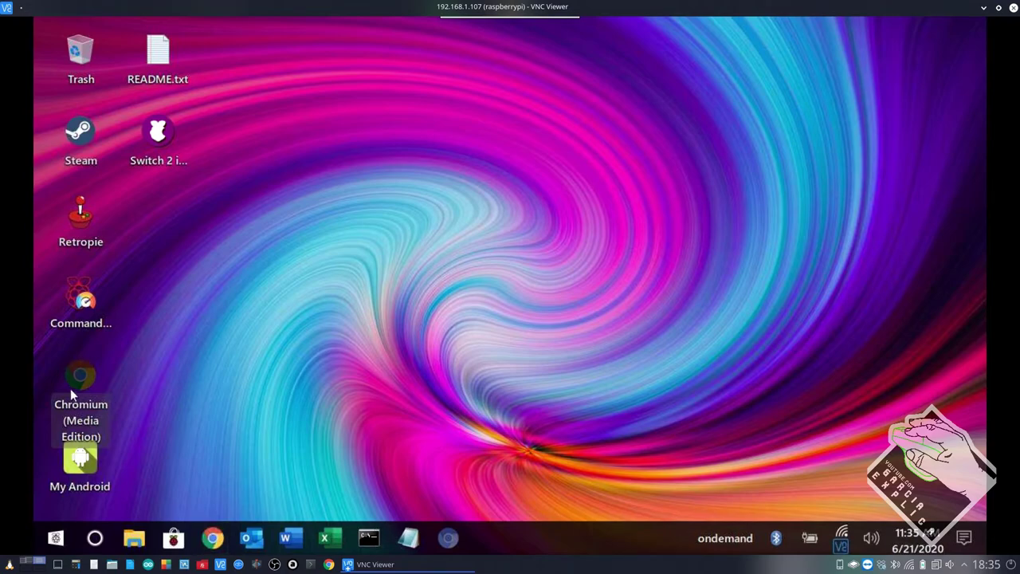
left_click(448, 538)
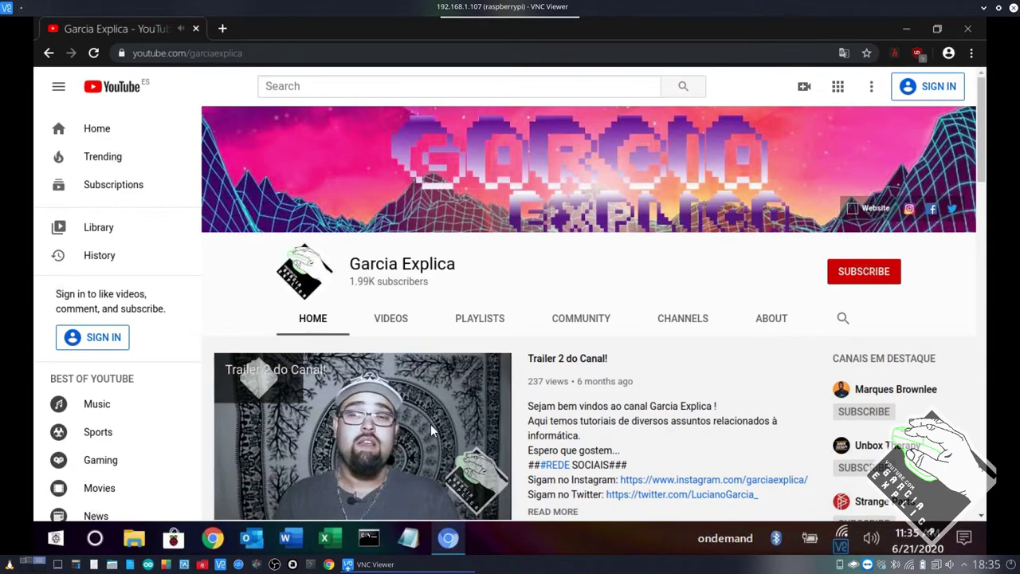
Pause the channel trailer at 0:08 and expand the video to full screen.
left_click(386, 445)
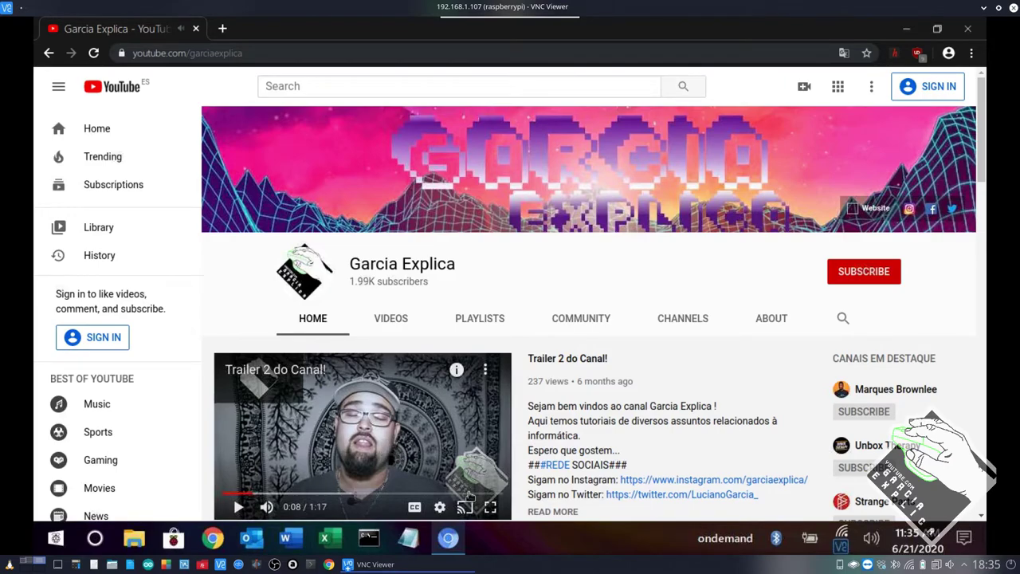
key("F11")
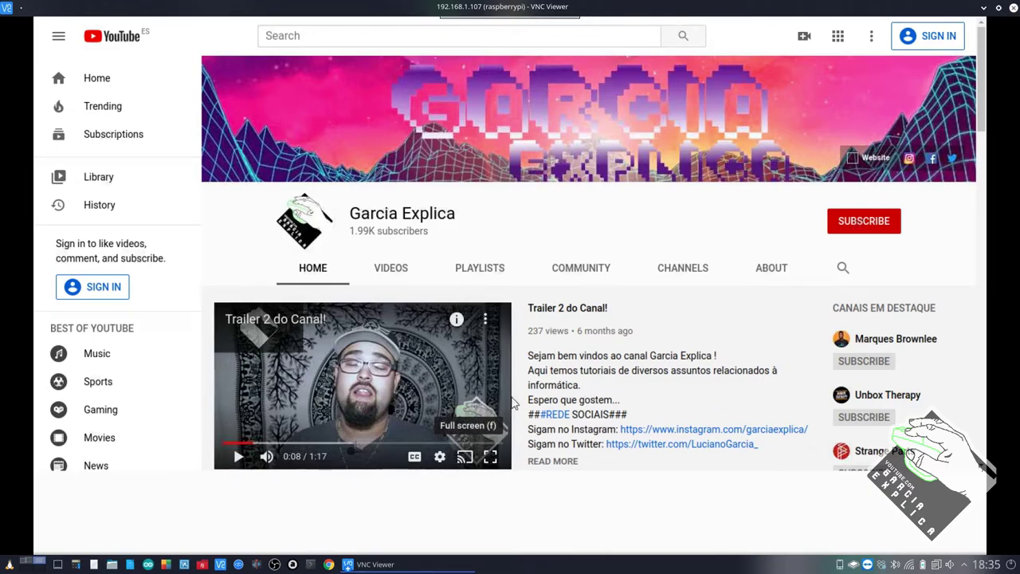
double_click(474, 405)
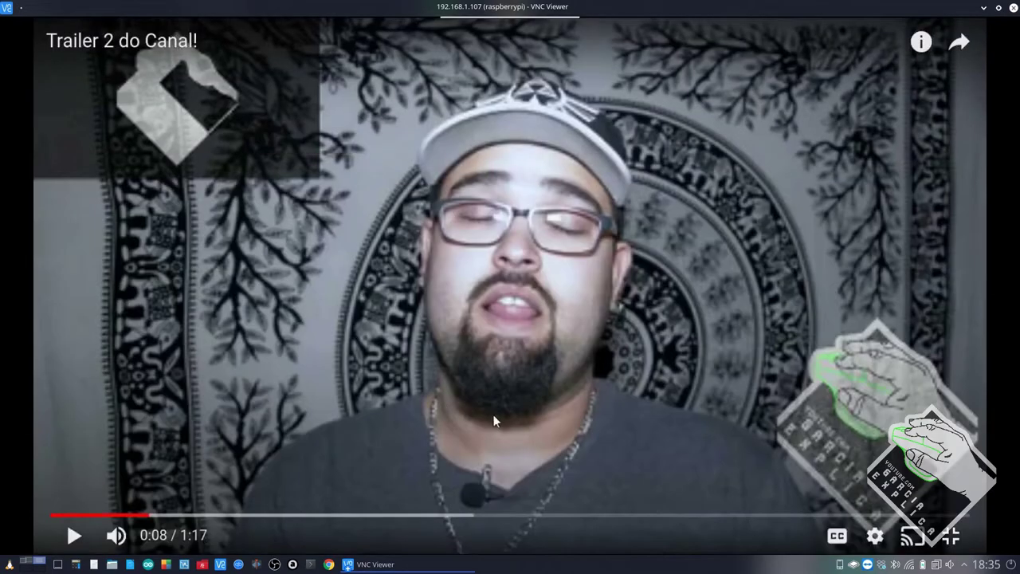
Set the trailer's quality to 1080p60 and resume playback.
left_click(874, 535)
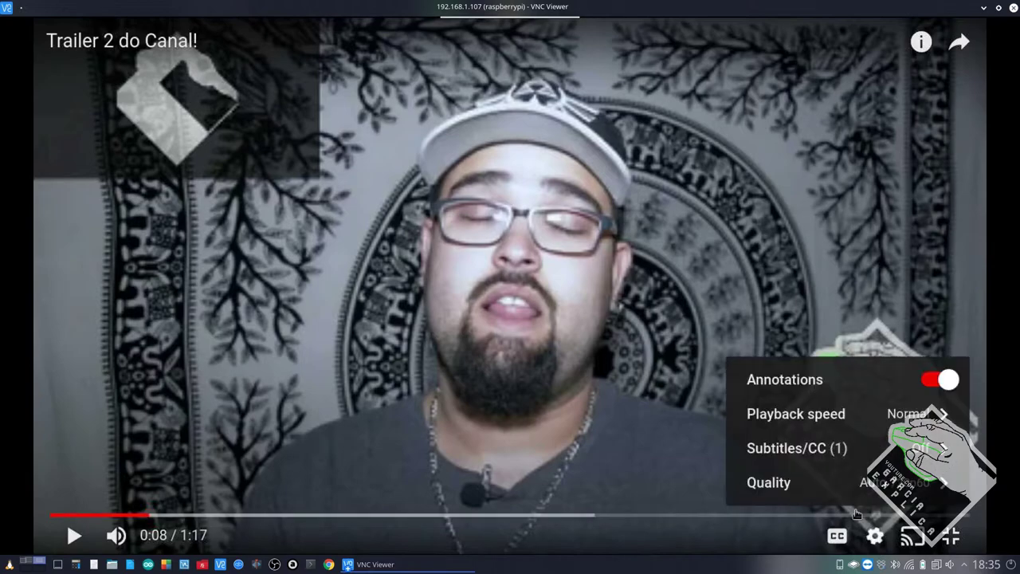
left_click(854, 483)
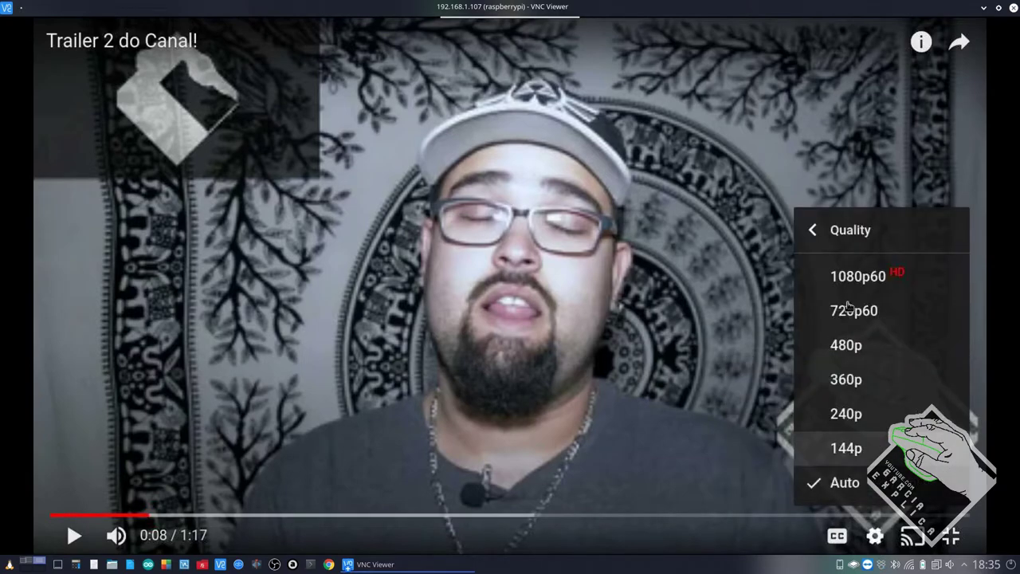
left_click(849, 277)
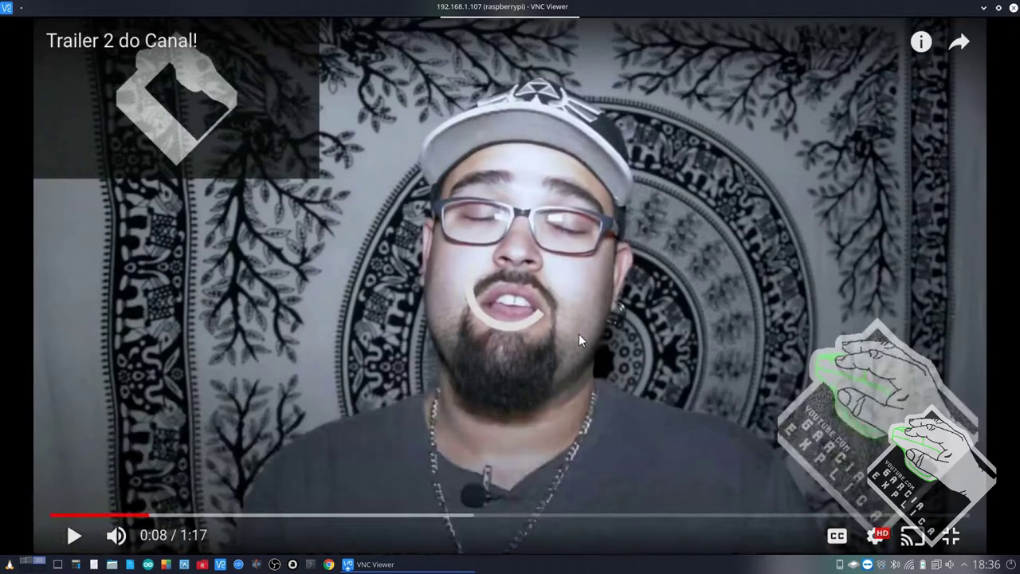
left_click(347, 396)
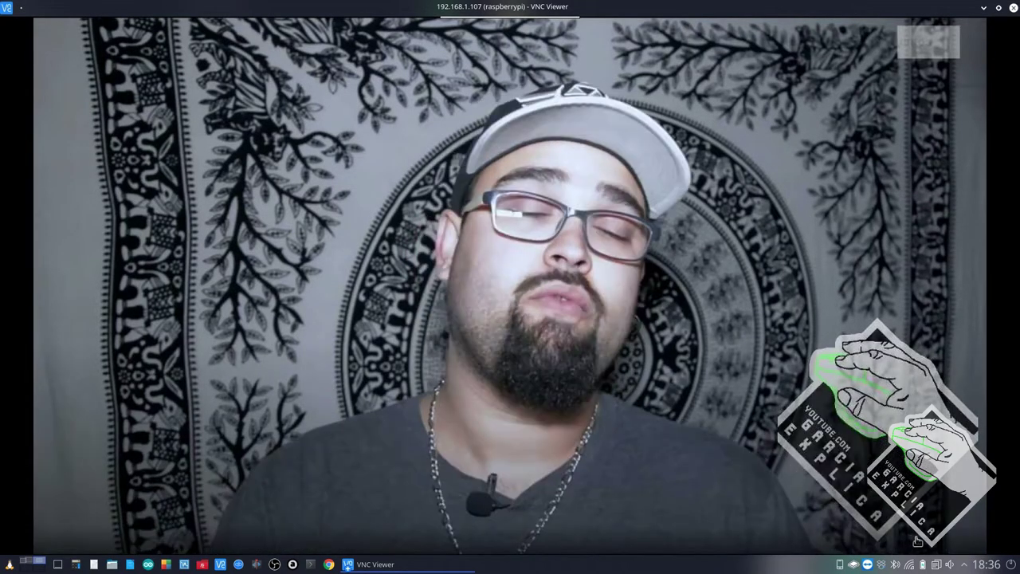
Switch the trailer to 720p60, then exit full screen and close Chromium.
mouse_move(880, 543)
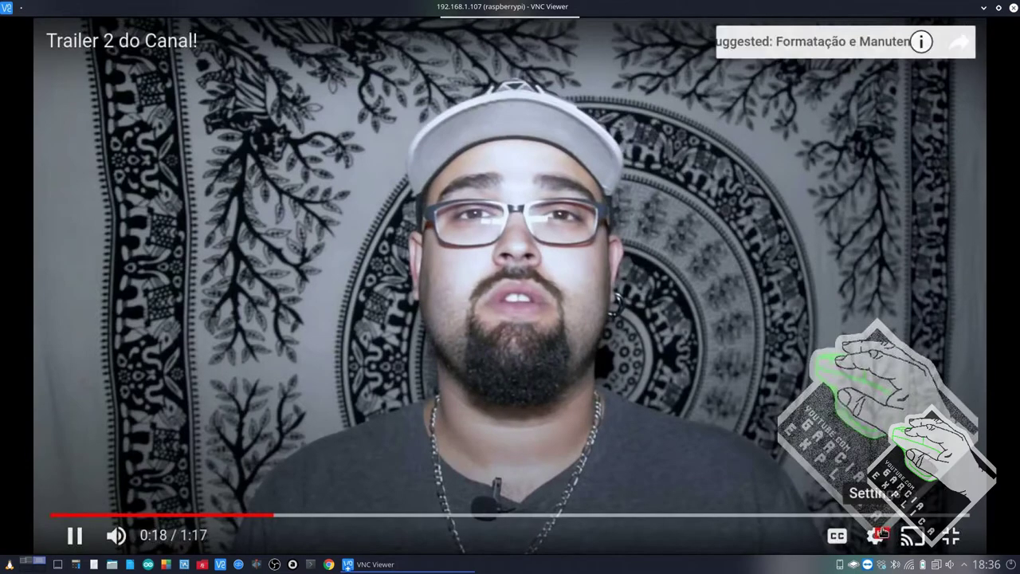
left_click(875, 537)
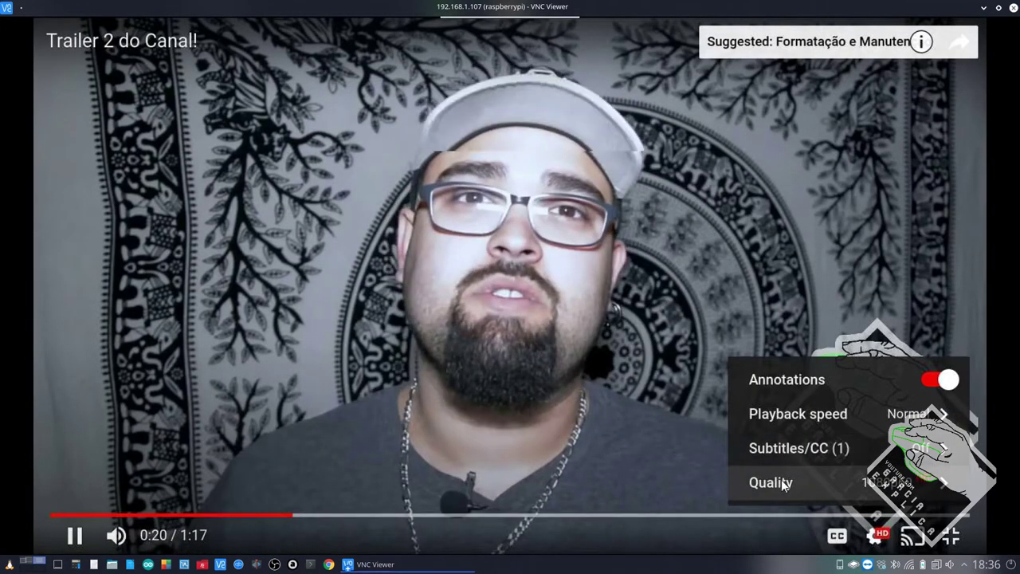
left_click(782, 482)
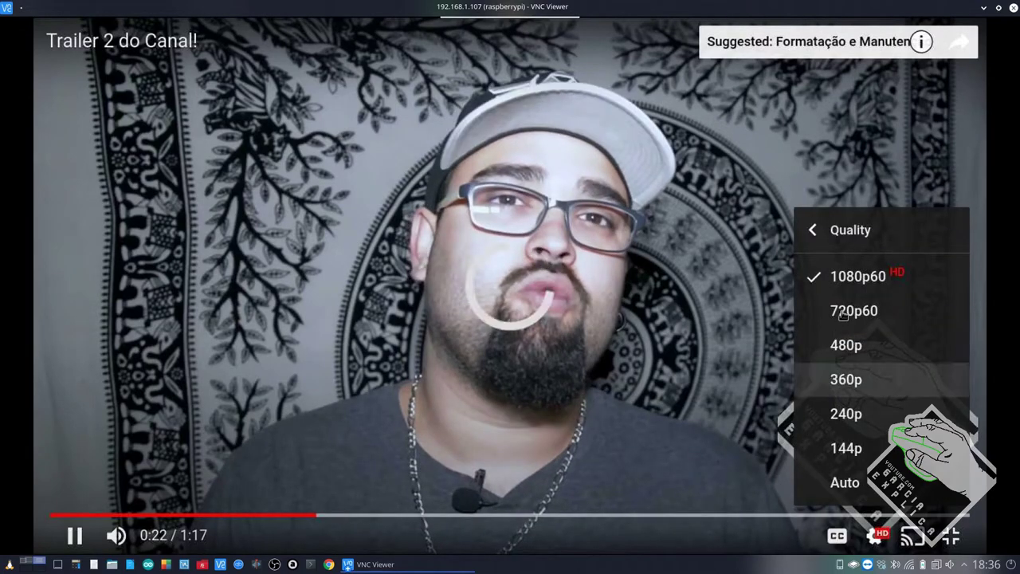
left_click(843, 313)
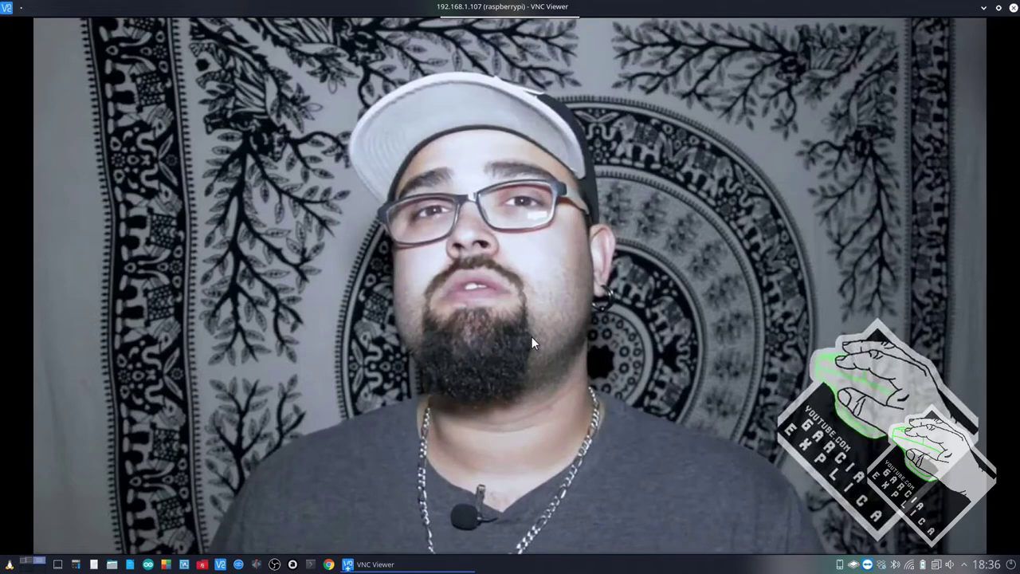
key("Escape")
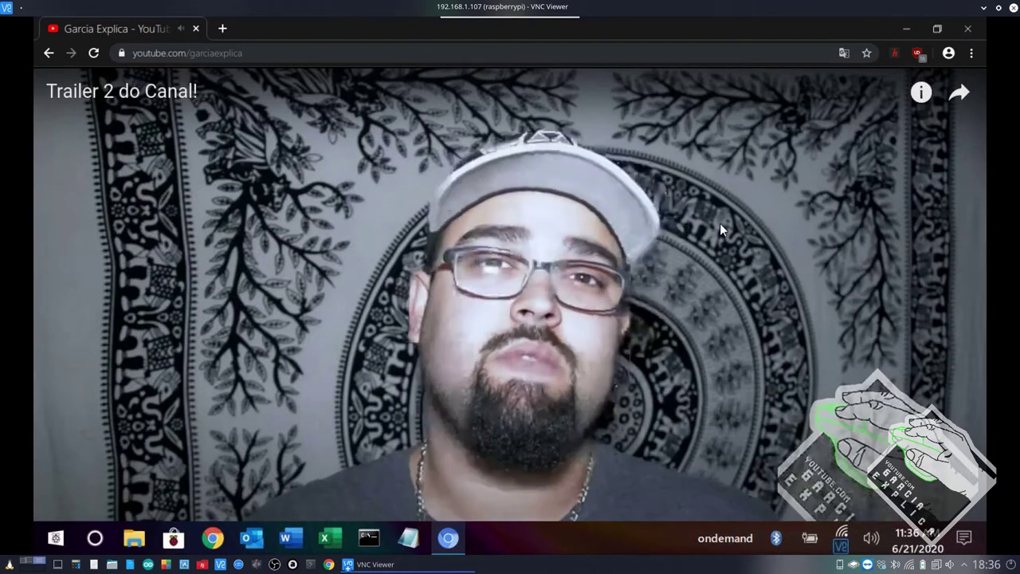
key("alt+F4")
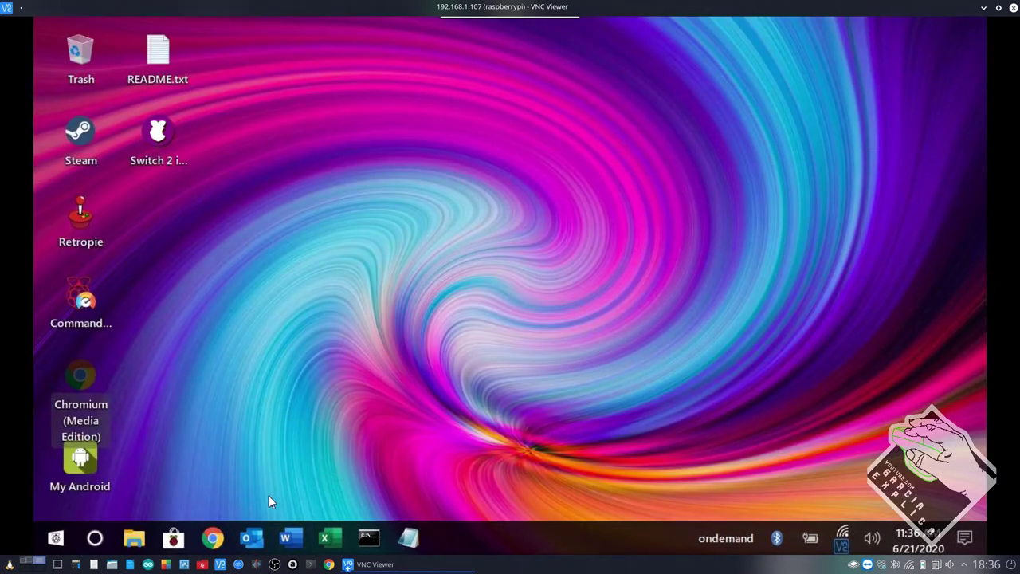
Launch and close Chromium, then open README.txt from the desktop in Mousepad.
left_click(212, 538)
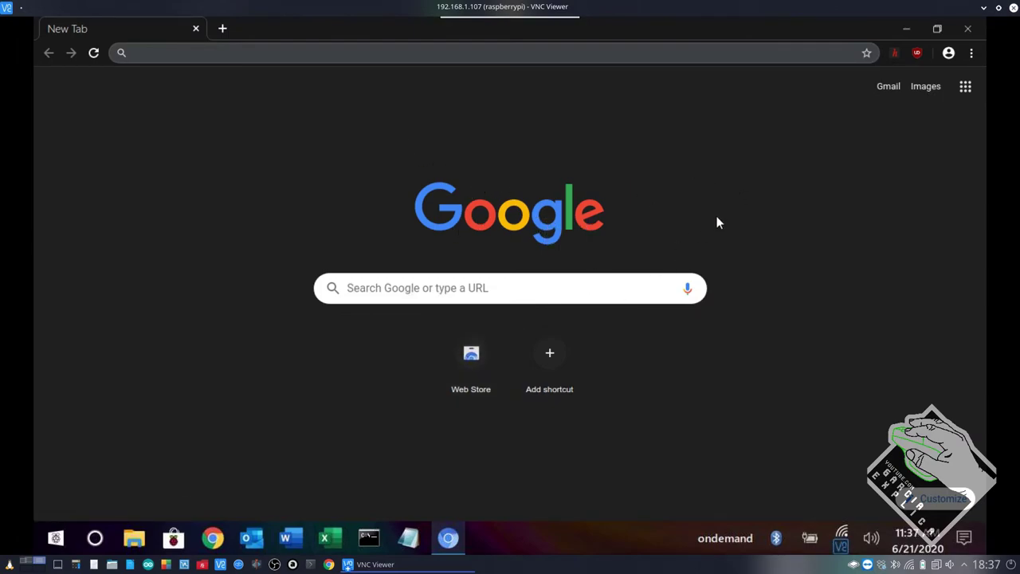
left_click(969, 32)
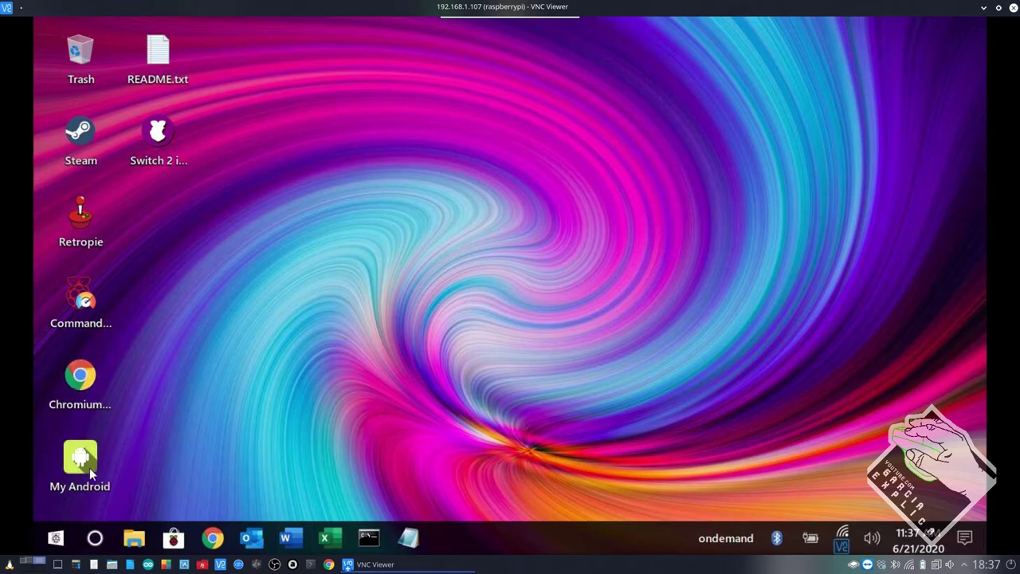
mouse_move(89, 468)
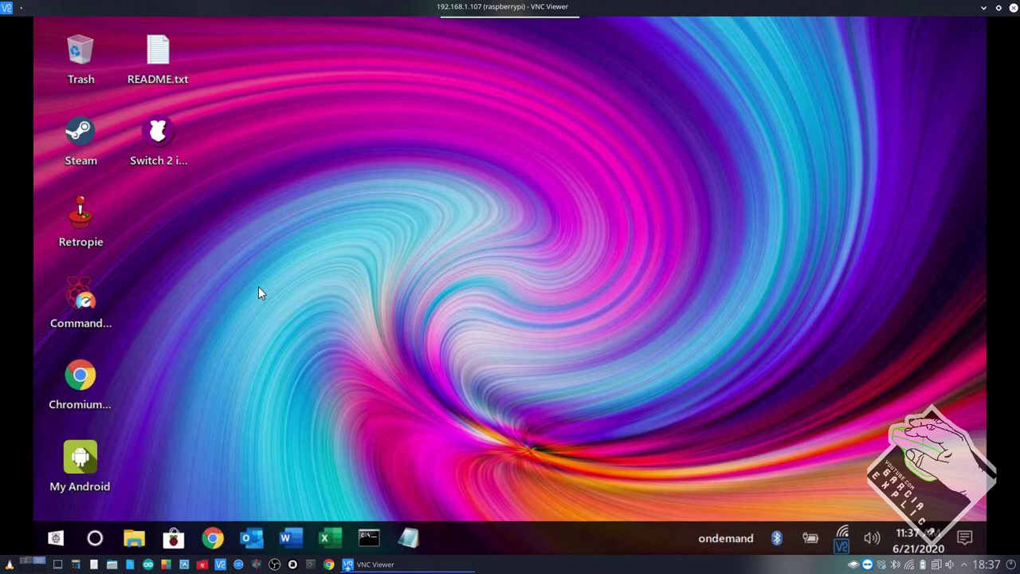
double_click(158, 55)
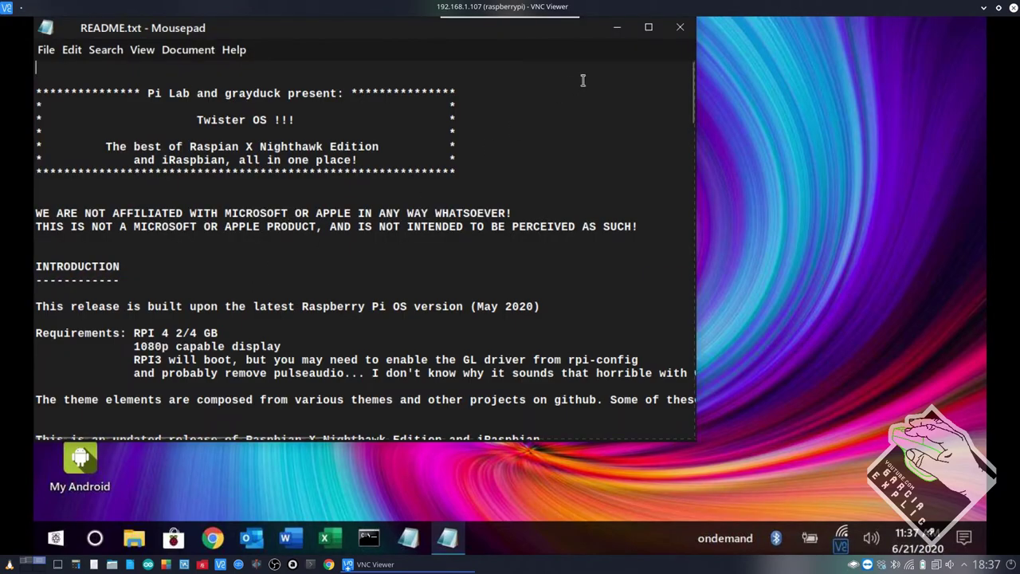
Close the README.txt window in Mousepad.
left_click(680, 30)
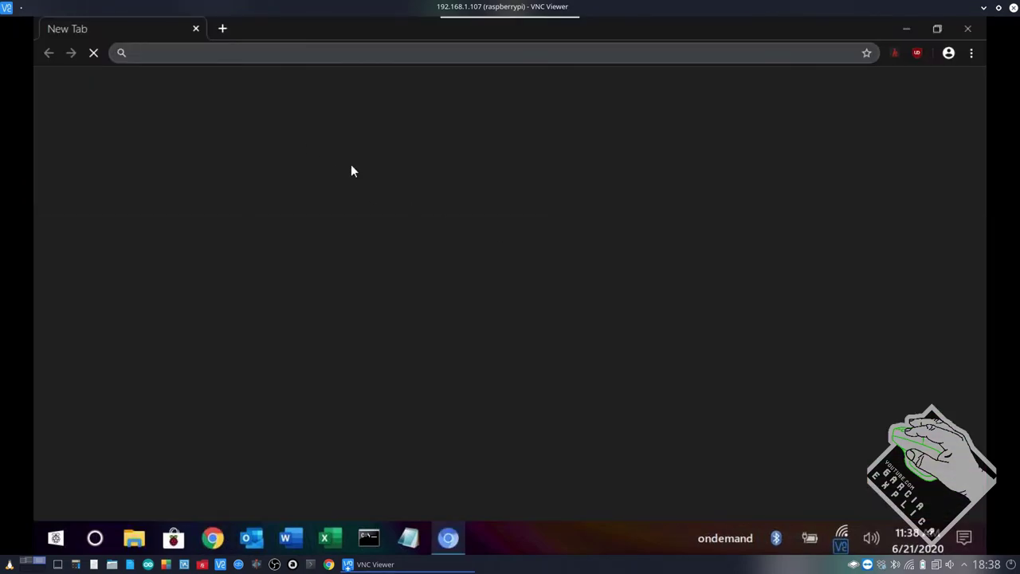
Download the Twister OS v1.2 Patch from raspbian-x.com, then open File Manager at home.
type("rasp")
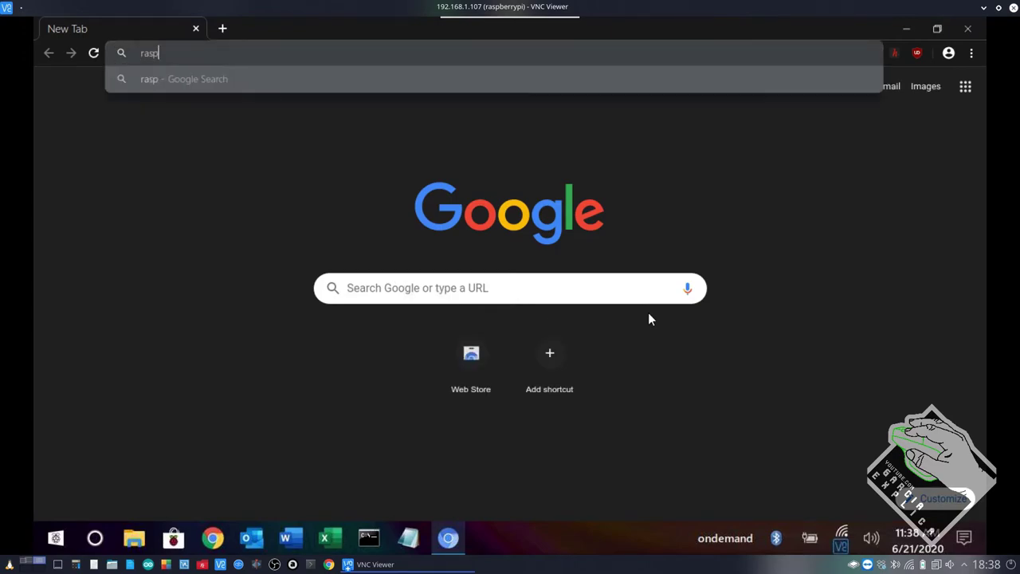
type("bian-x.com")
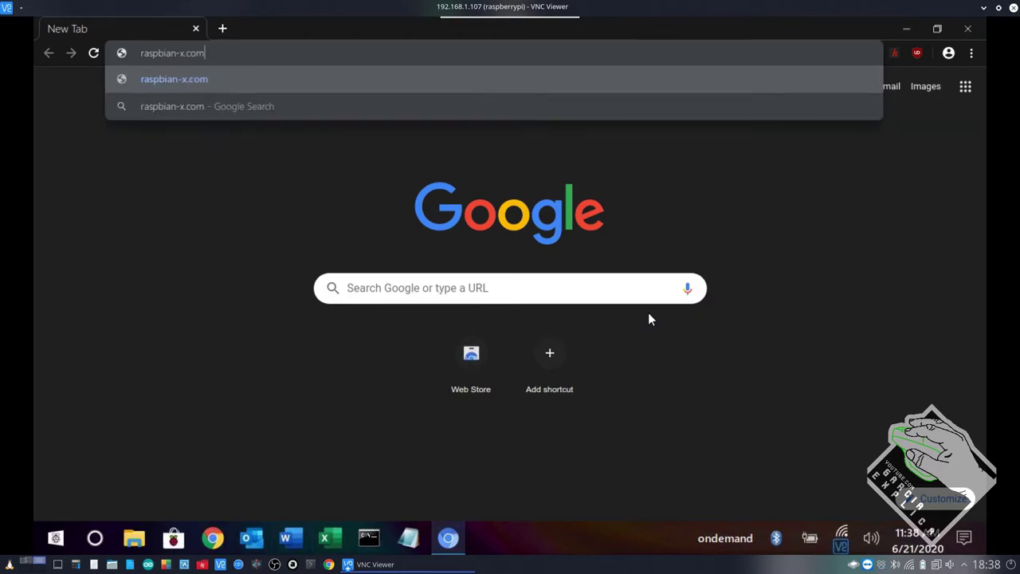
key("Return")
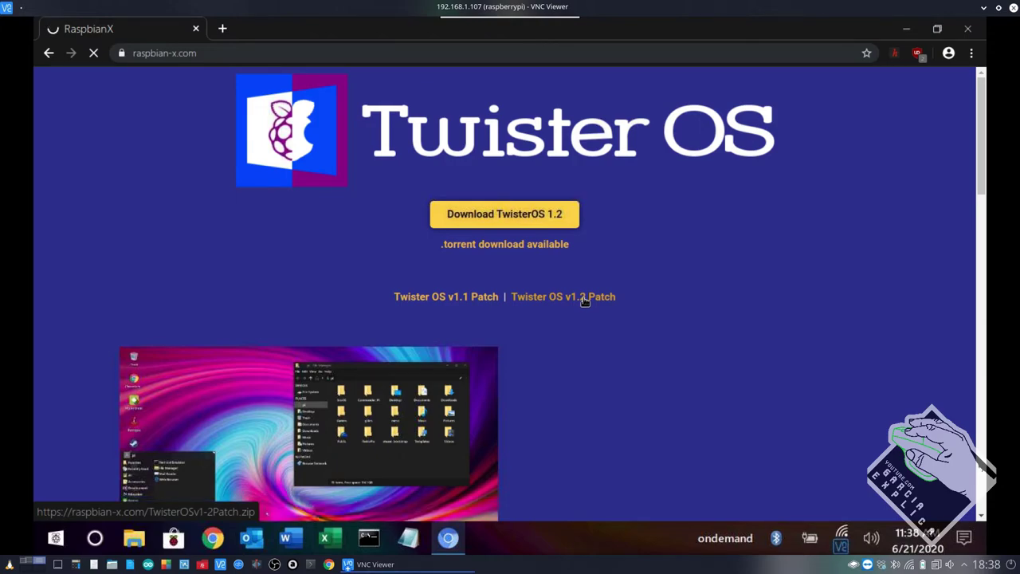
left_click(584, 299)
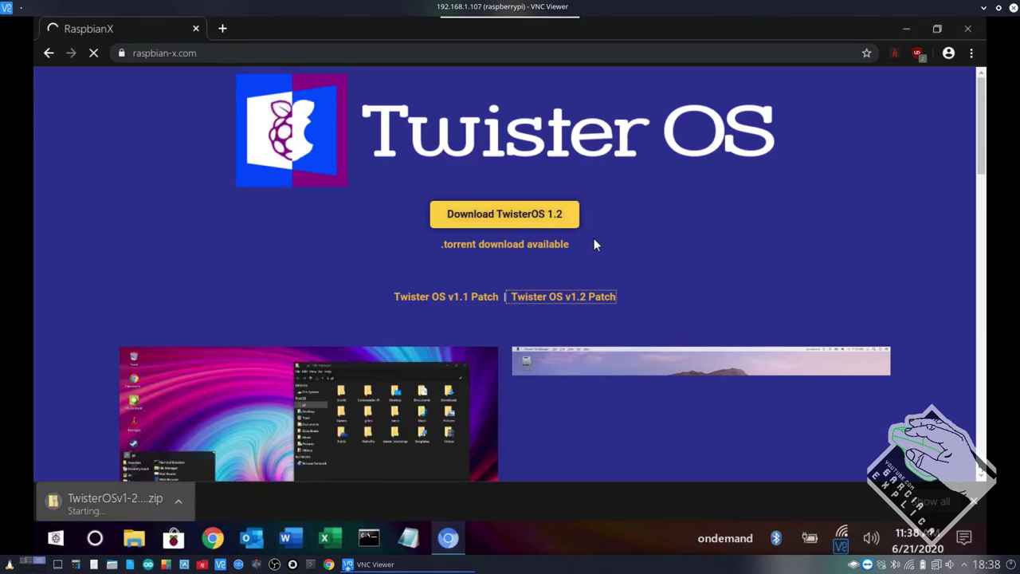
left_click(905, 30)
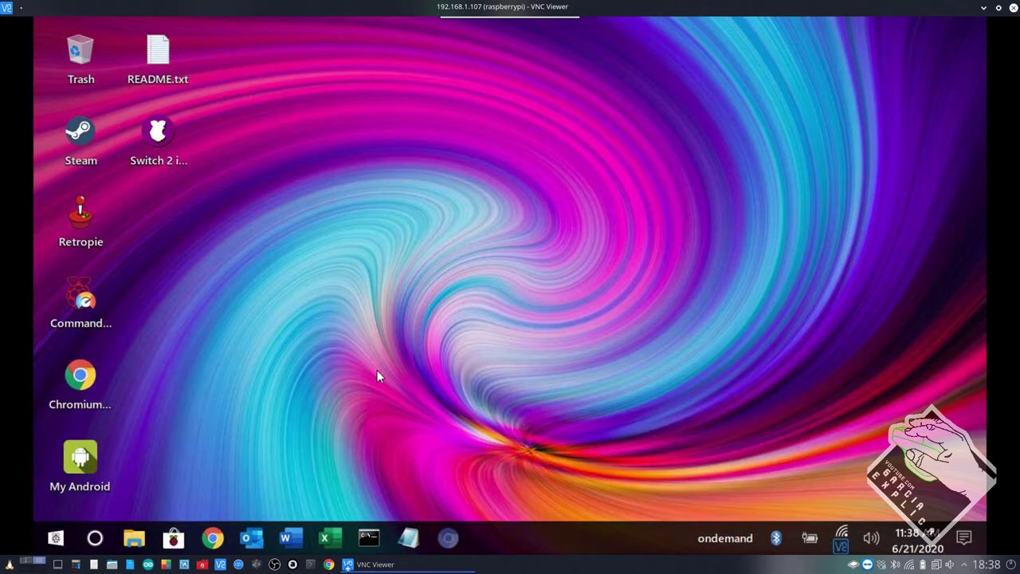
left_click(133, 541)
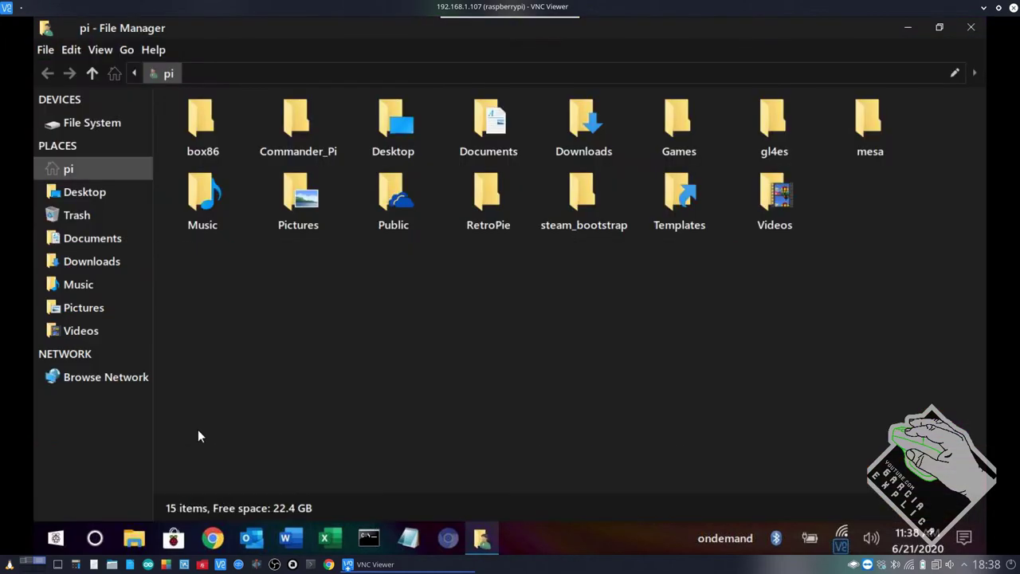
Inspect the partial 'Unconfirmed 615646.crdownload' file in Downloads, then return to Chromium.
double_click(577, 135)
right_click(229, 163)
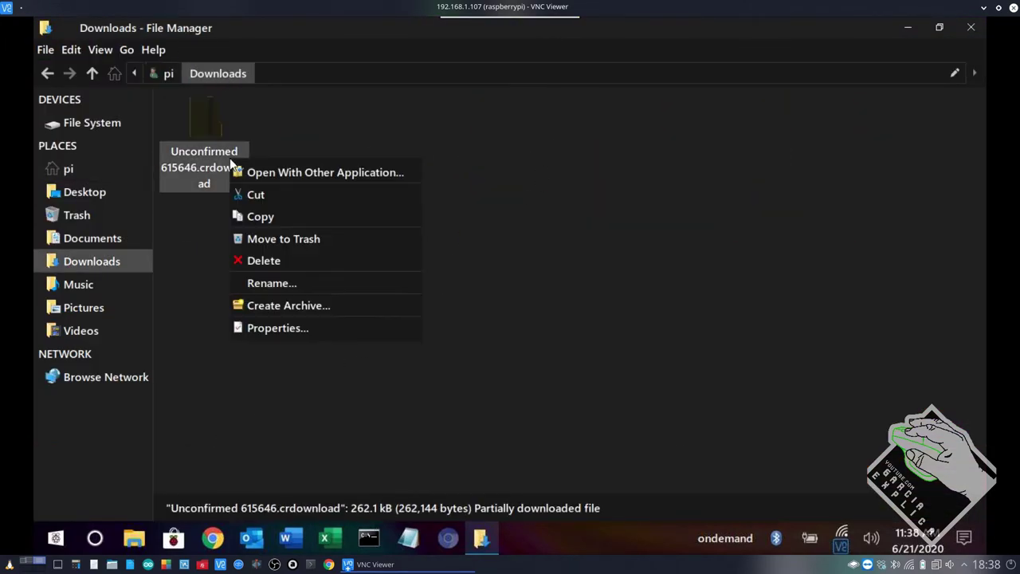
left_click(421, 455)
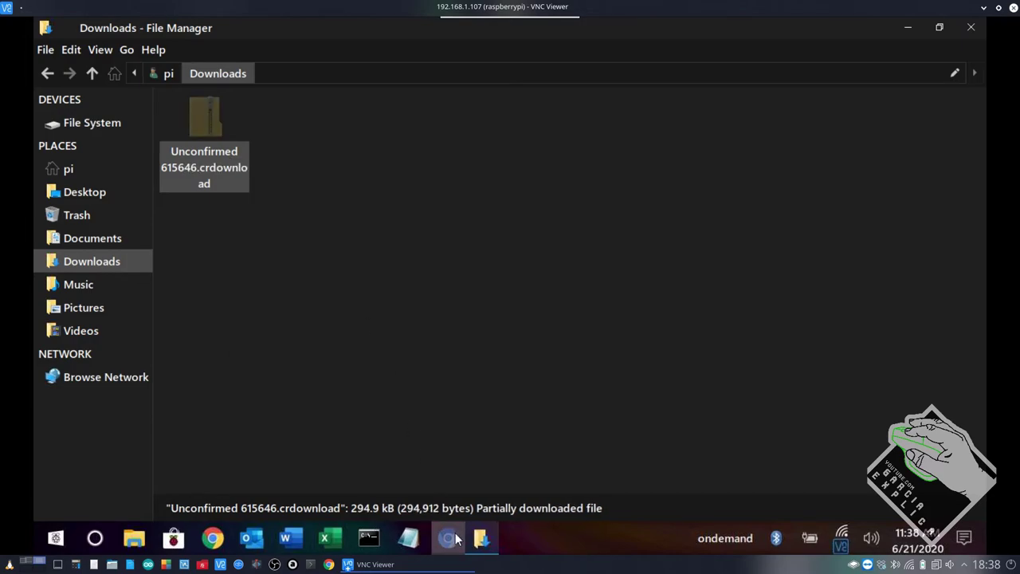
left_click(448, 538)
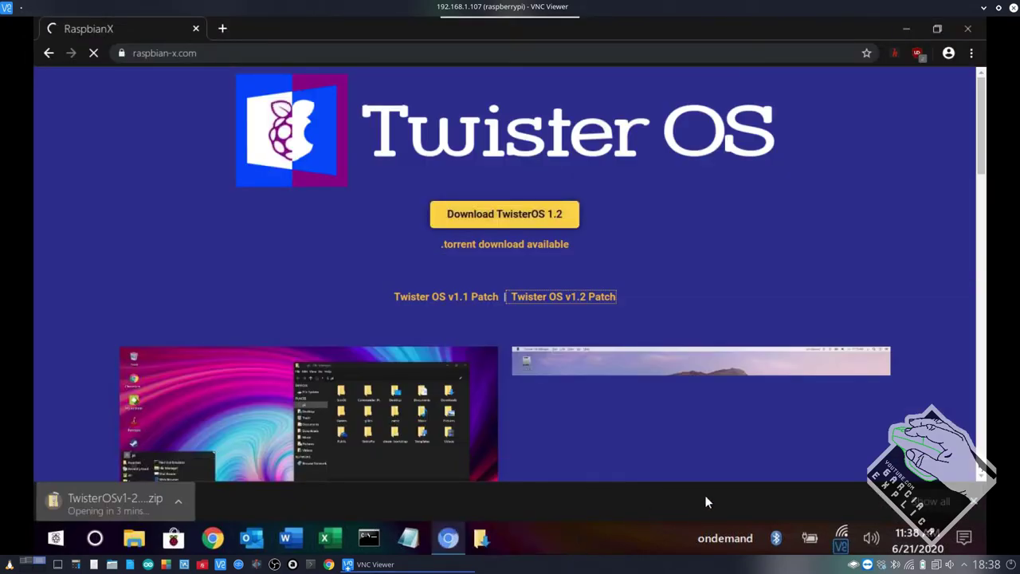
Check the downloads list, minimise Chromium and the Downloads folder, and move the Switch 2 iRaspbian icon.
left_click(932, 502)
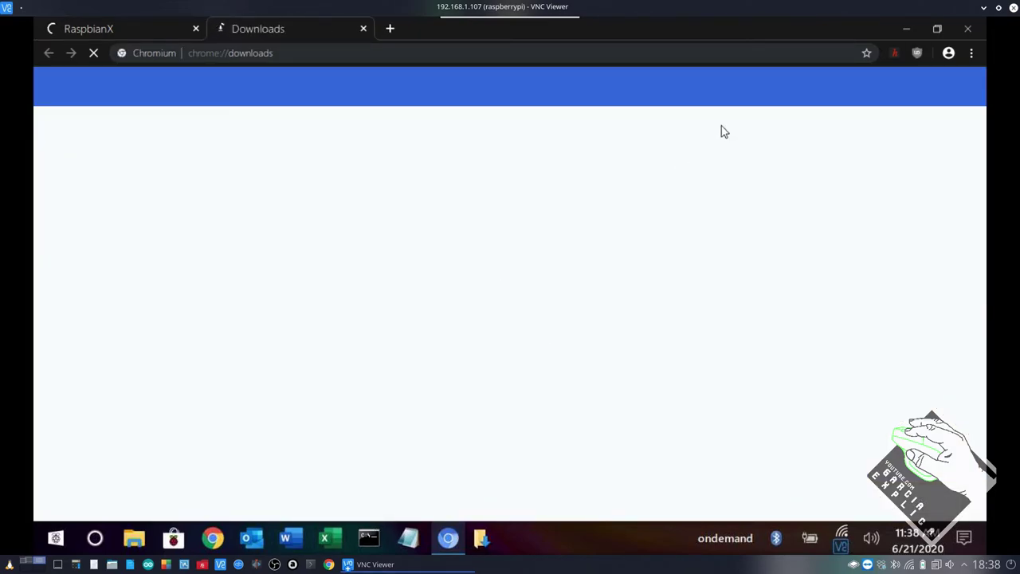
left_click(905, 29)
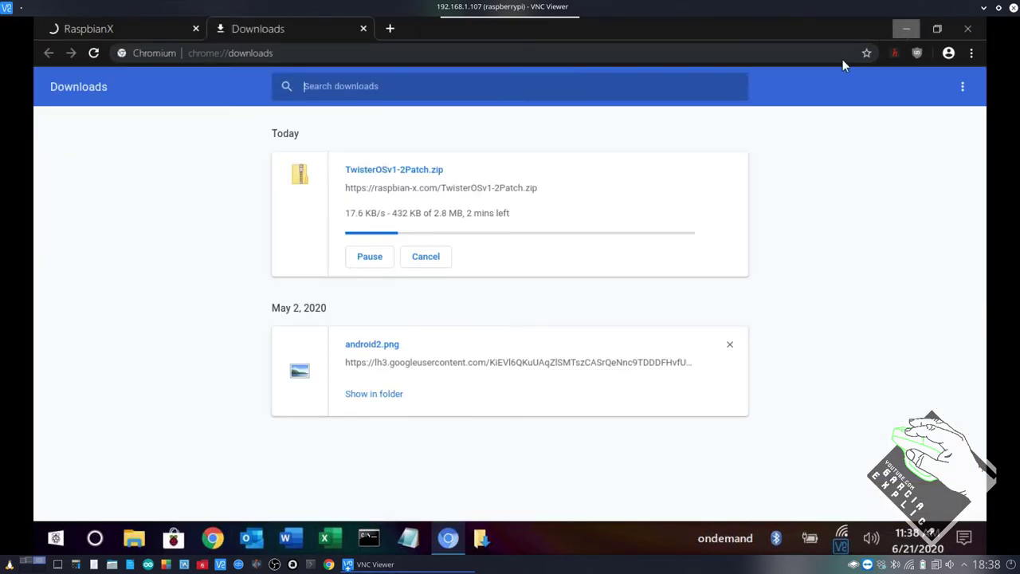
left_click(902, 30)
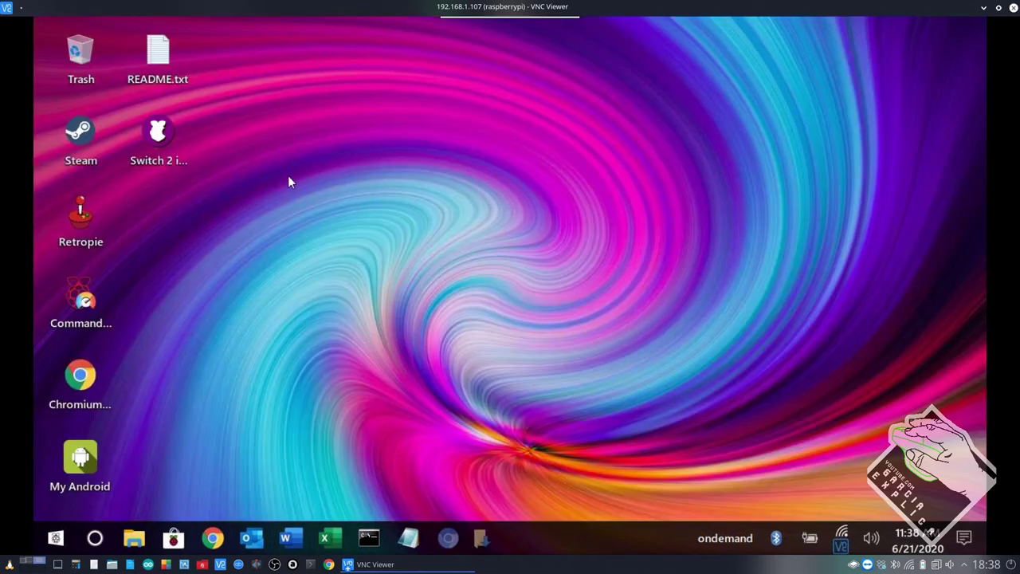
left_click_drag(164, 164, 561, 134)
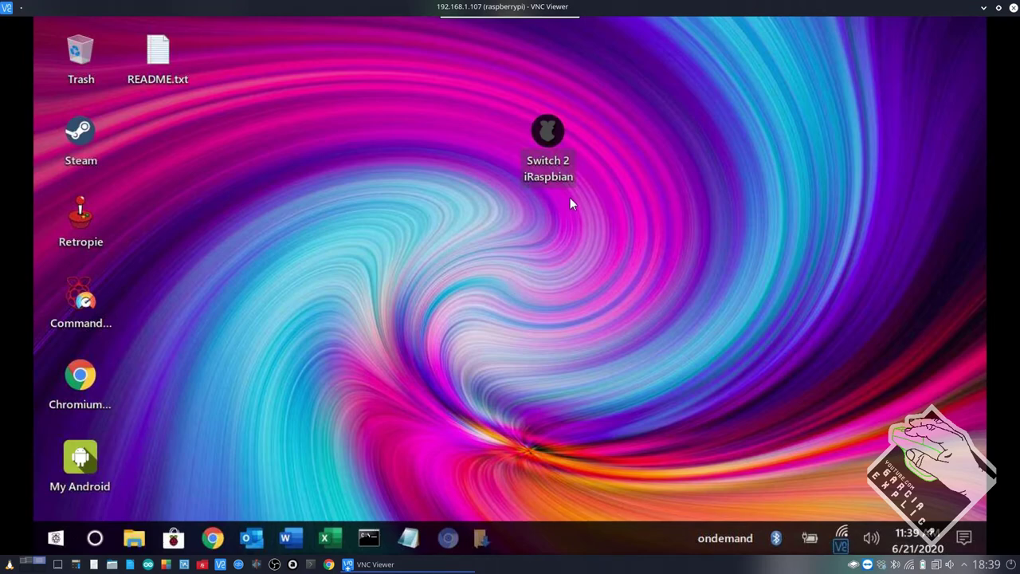
left_click_drag(549, 131, 156, 129)
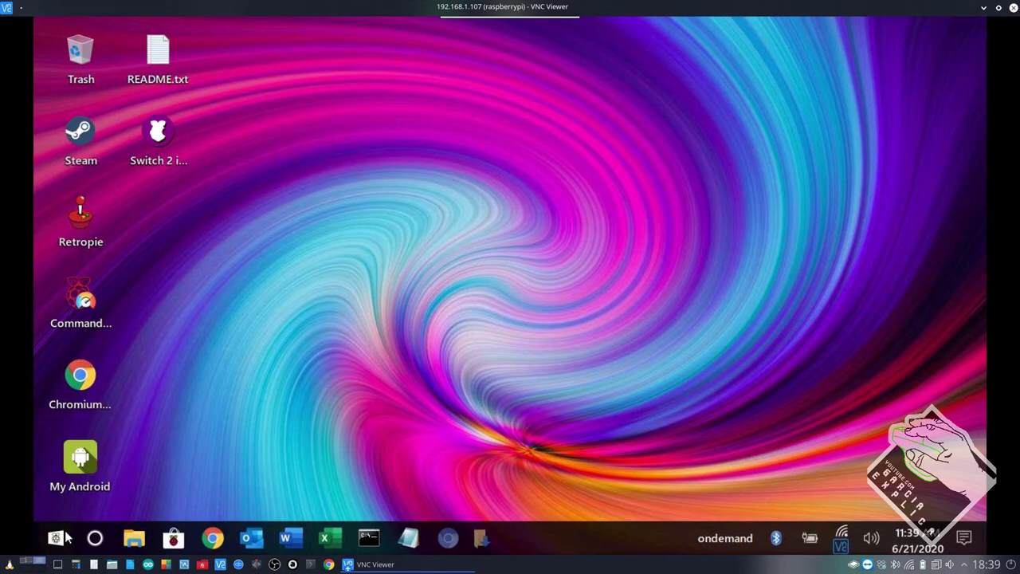
Open the application menu and browse All applications, System and other categories.
key("super")
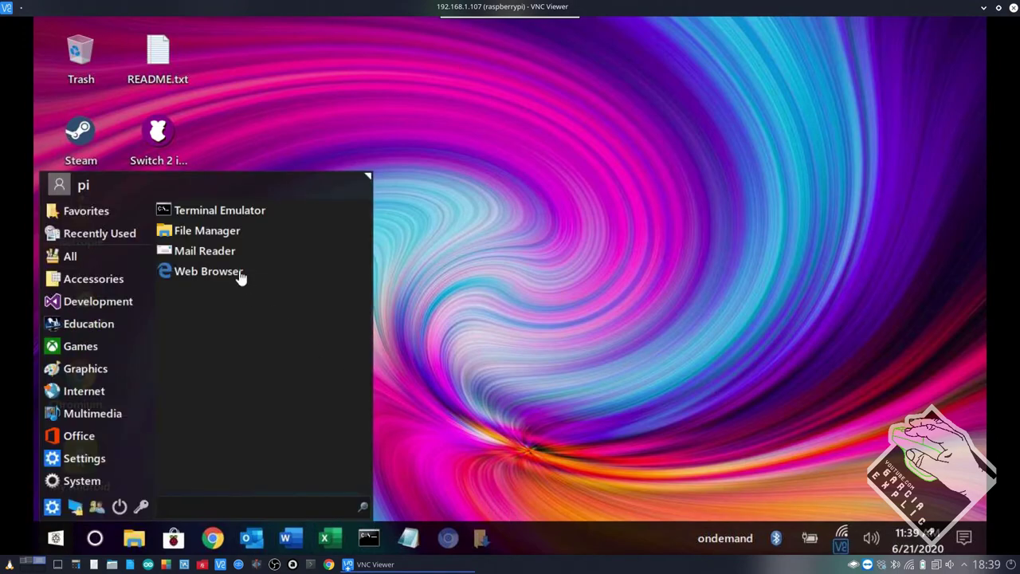
left_click(100, 257)
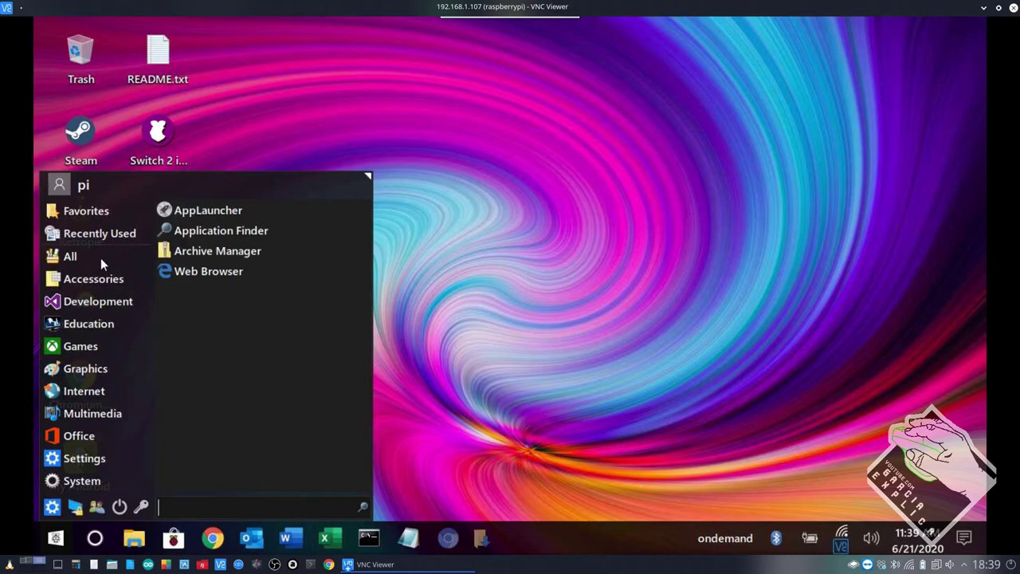
left_click(93, 278)
left_click(100, 420)
left_click(86, 478)
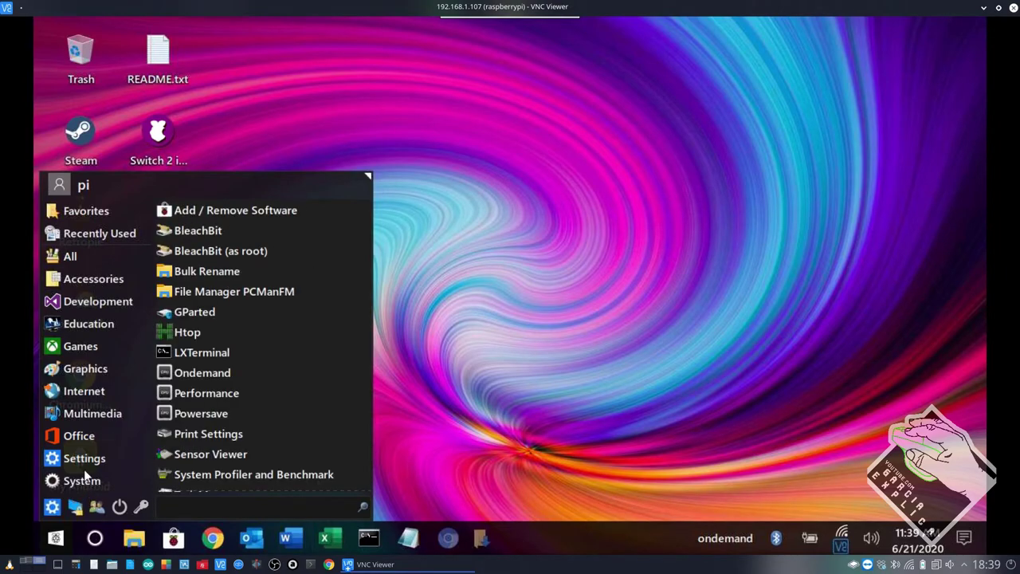
mouse_move(89, 260)
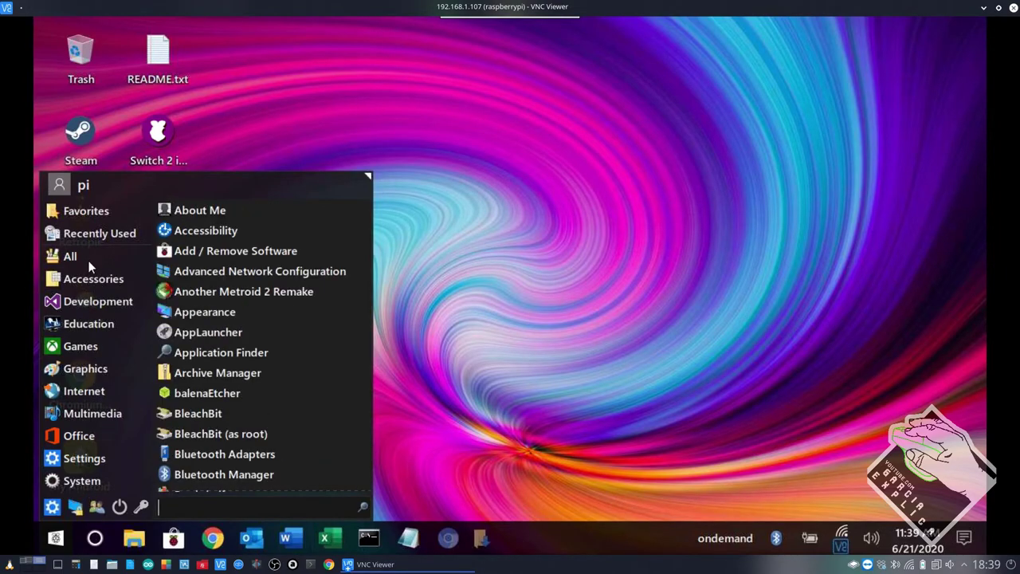
mouse_move(96, 281)
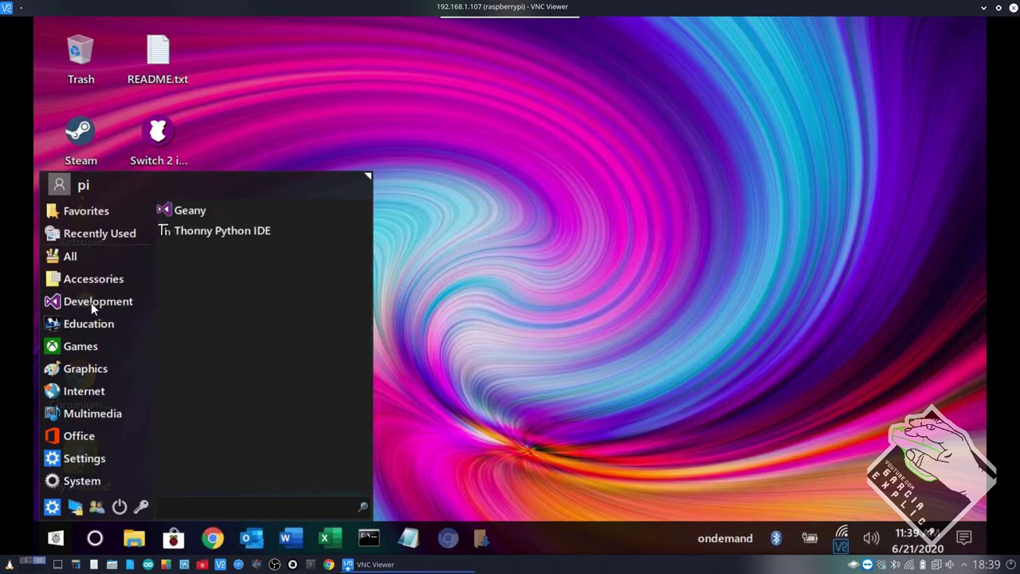
mouse_move(91, 329)
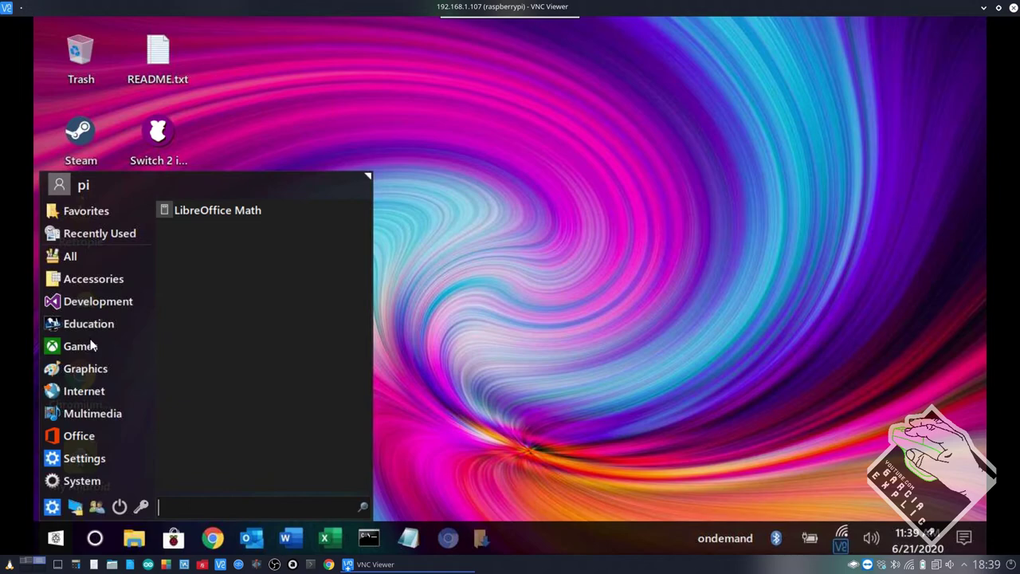
mouse_move(91, 349)
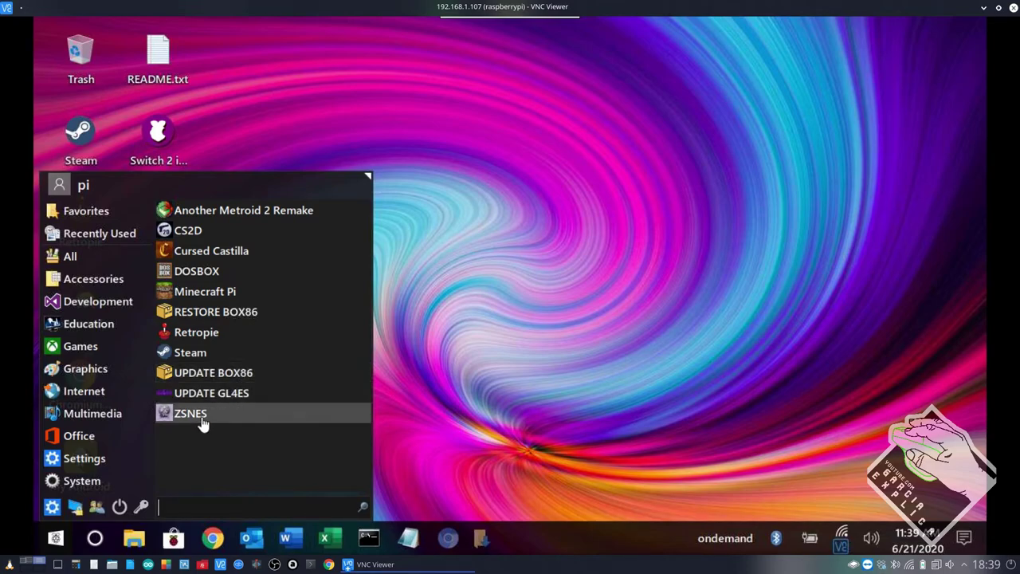
Browse the Internet applications, close the menu, and check the patch download in Chromium.
left_click(132, 394)
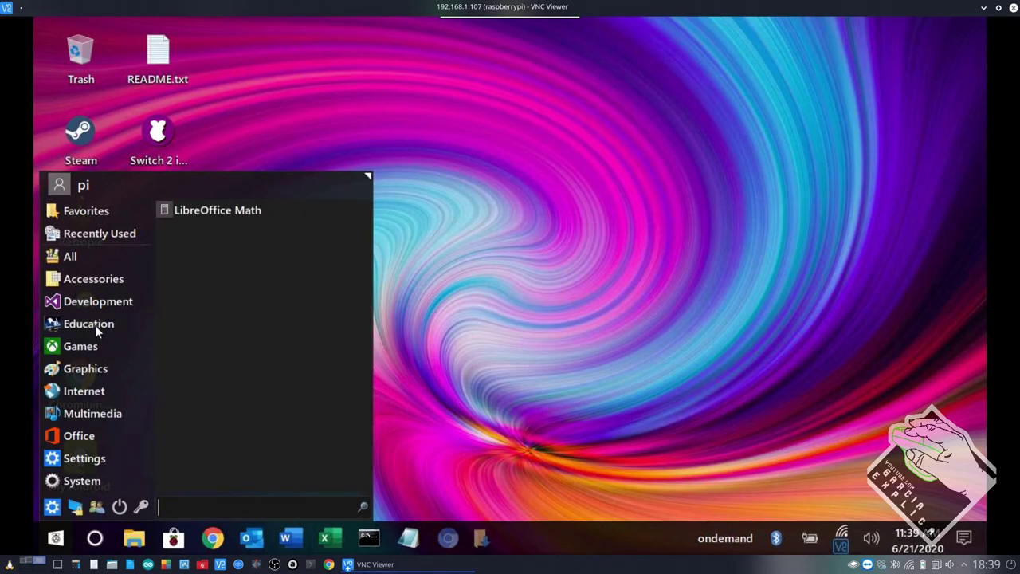
mouse_move(90, 389)
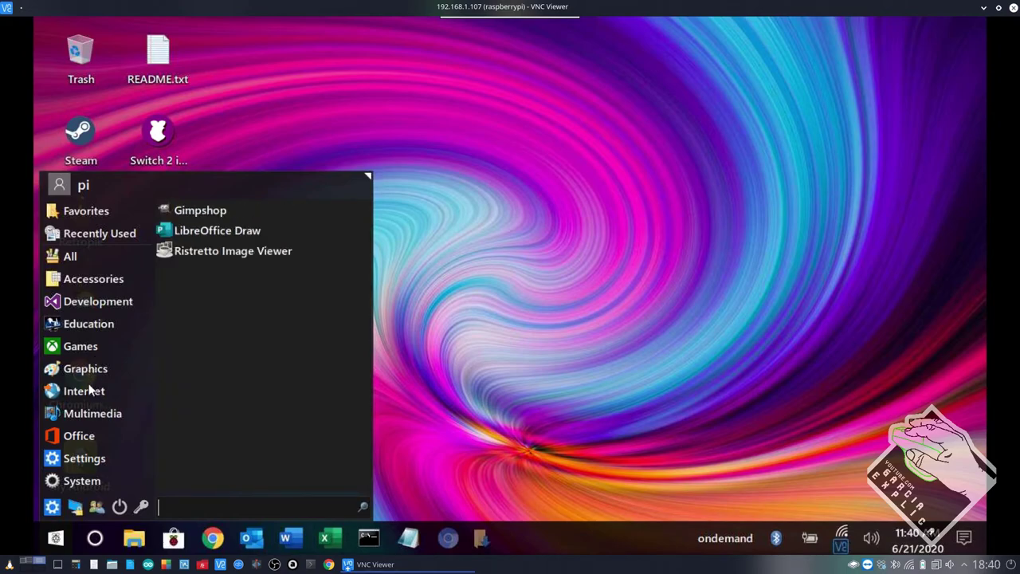
mouse_move(86, 412)
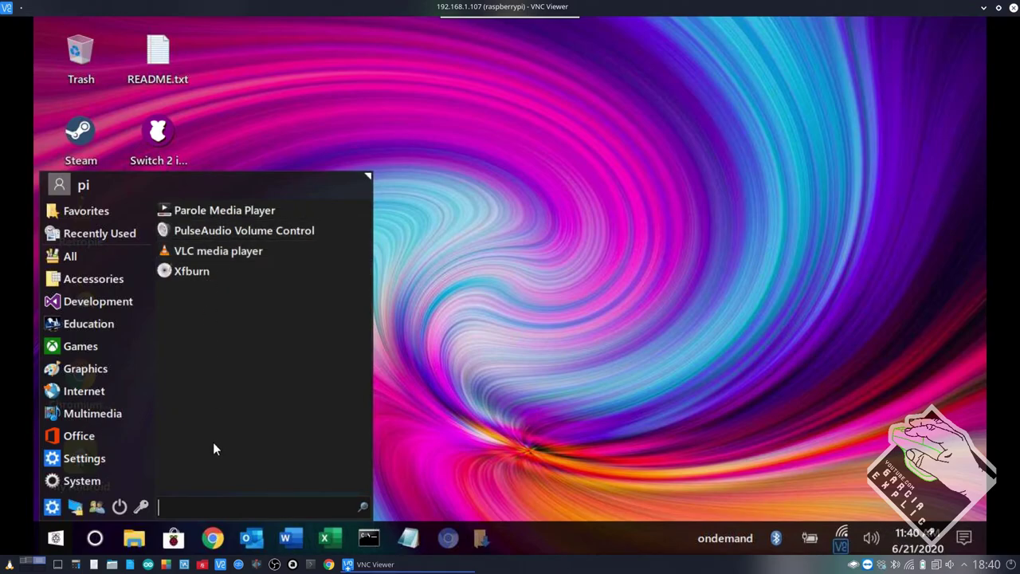
mouse_move(136, 458)
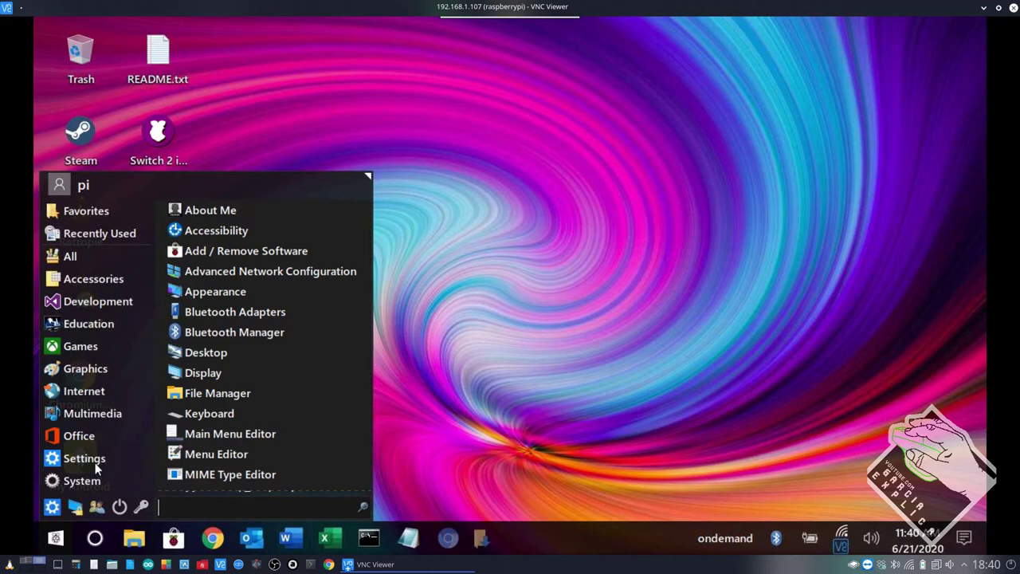
mouse_move(83, 478)
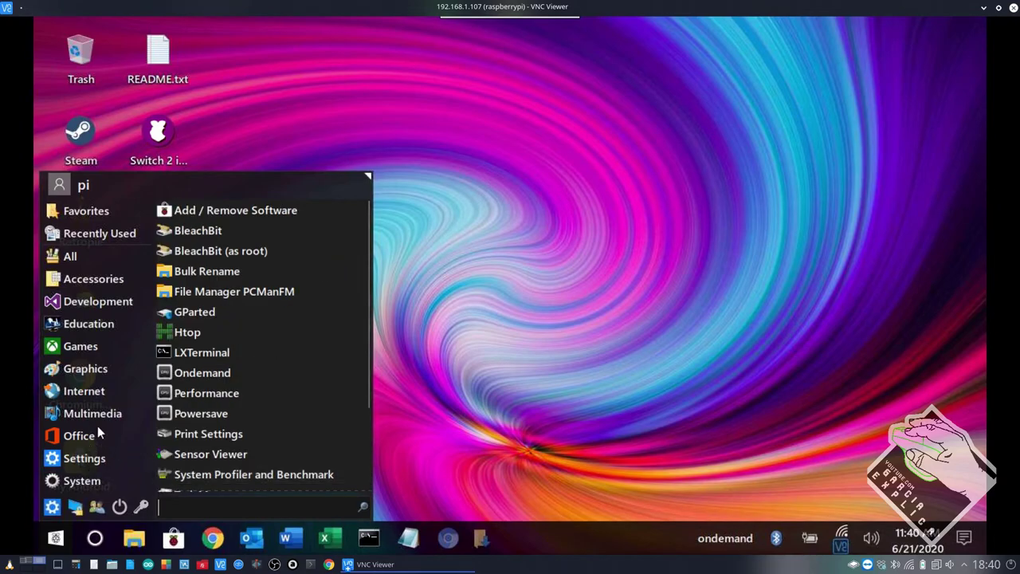
mouse_move(119, 397)
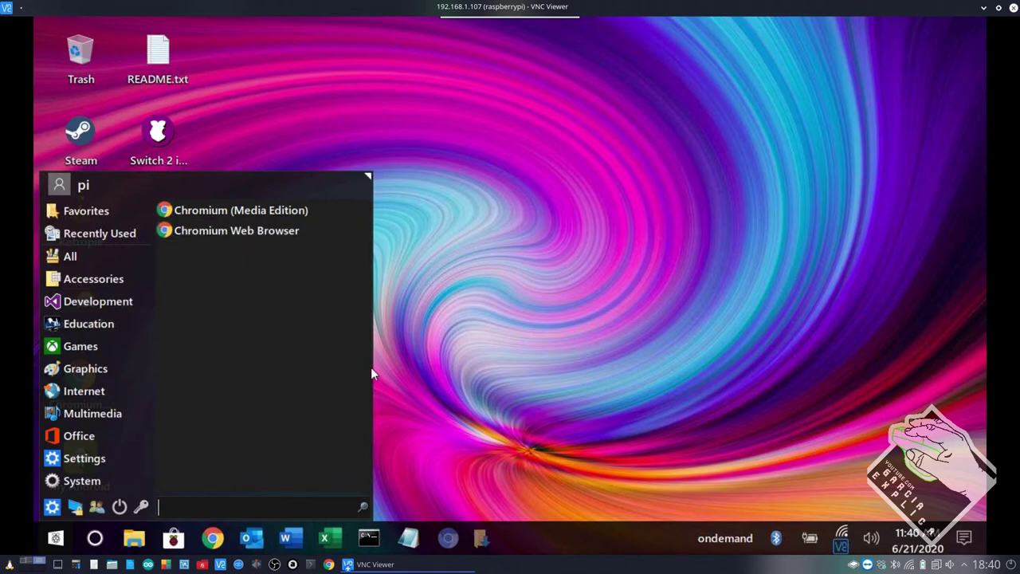
left_click(528, 385)
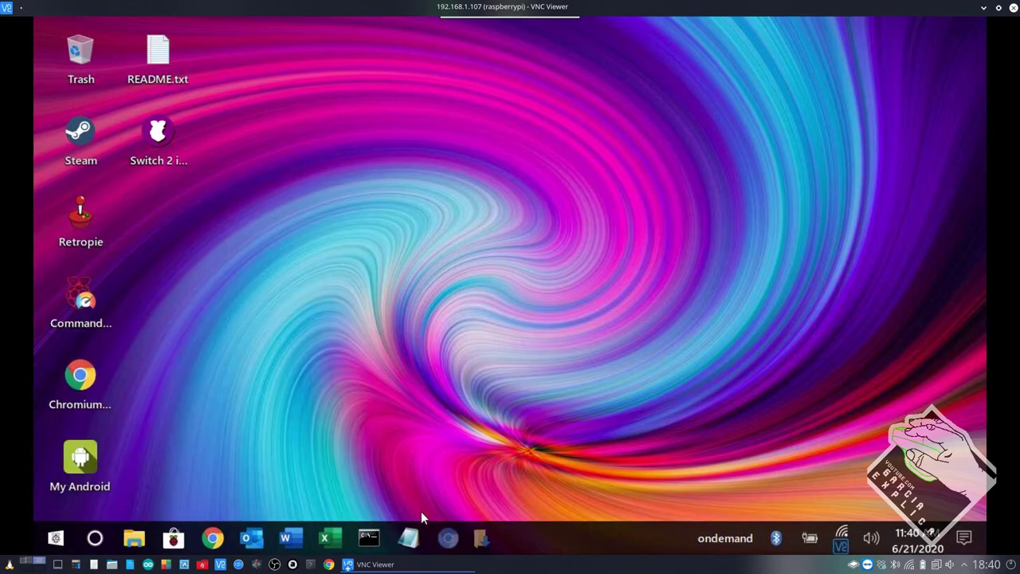
left_click(448, 538)
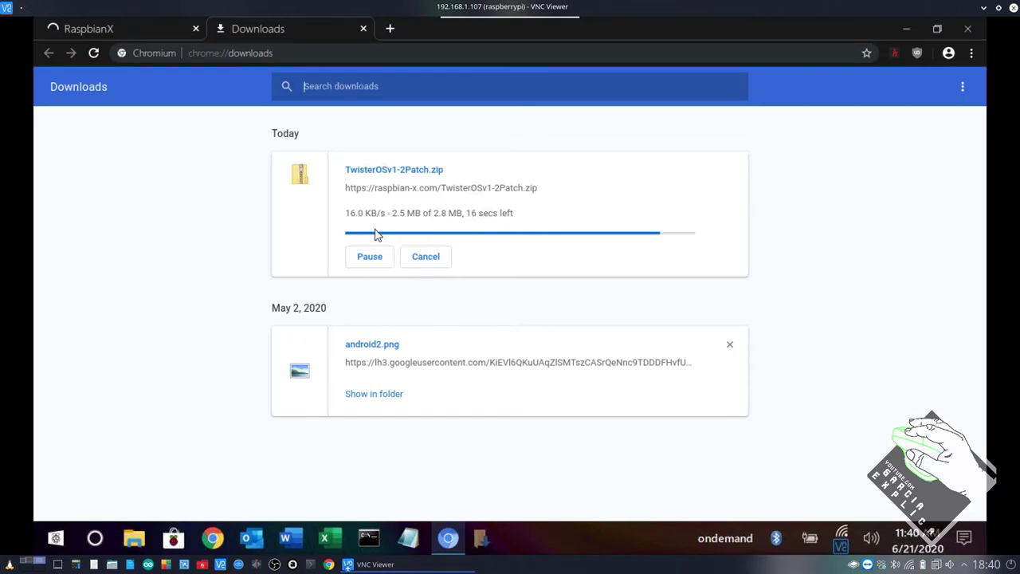
left_click(905, 32)
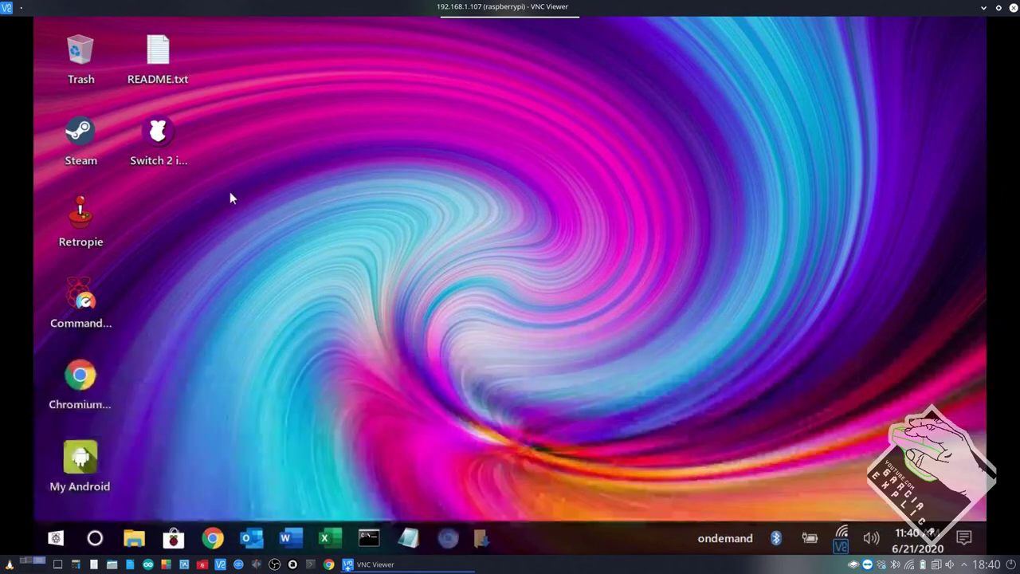
Select and deselect desktop icons including Switch 2 iRaspbian, then show the June 2020 calendar.
left_click(164, 143)
left_click(347, 241)
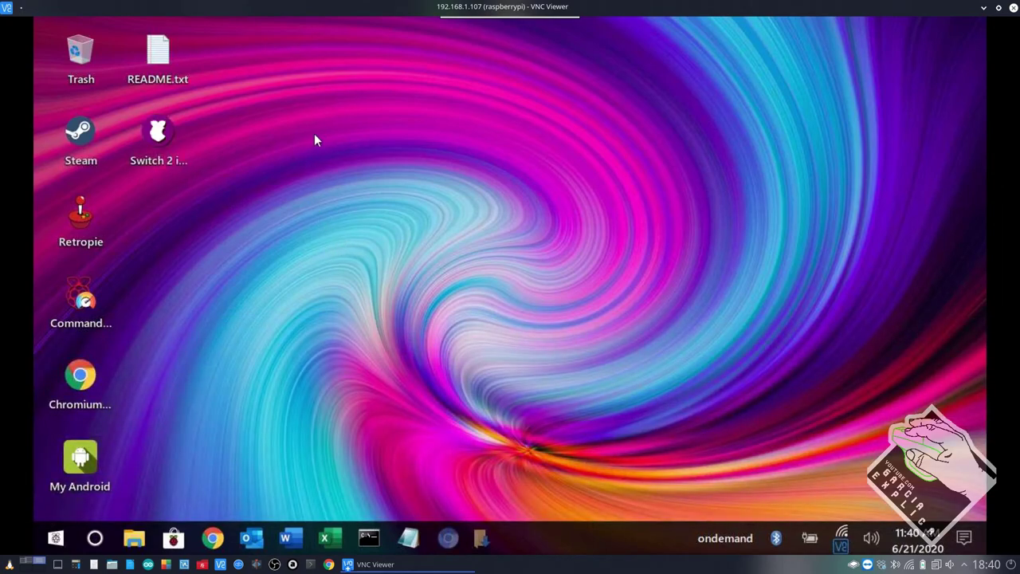
left_click(141, 180)
left_click(305, 189)
left_click_drag(286, 128, 136, 199)
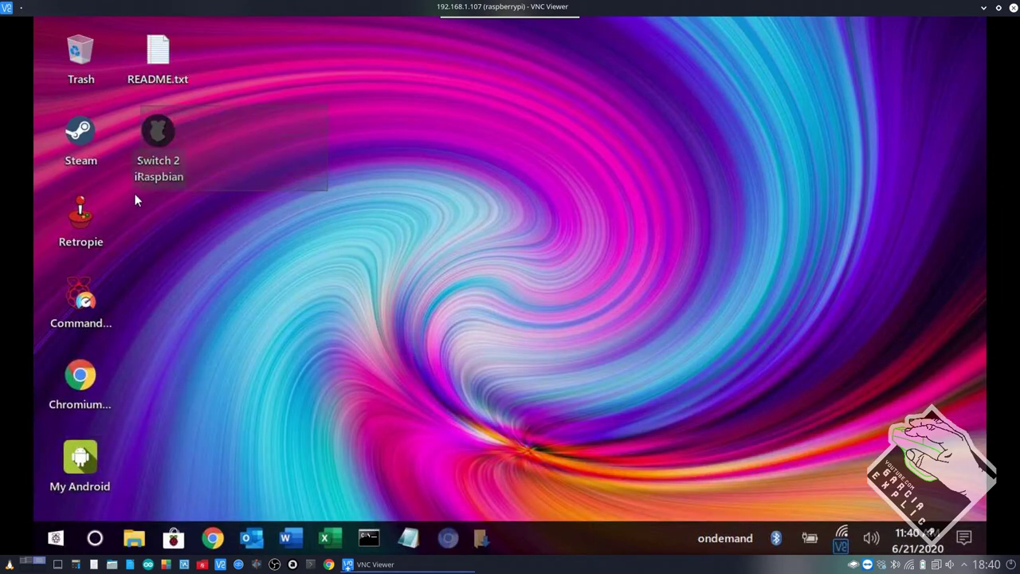
left_click_drag(303, 117, 112, 223)
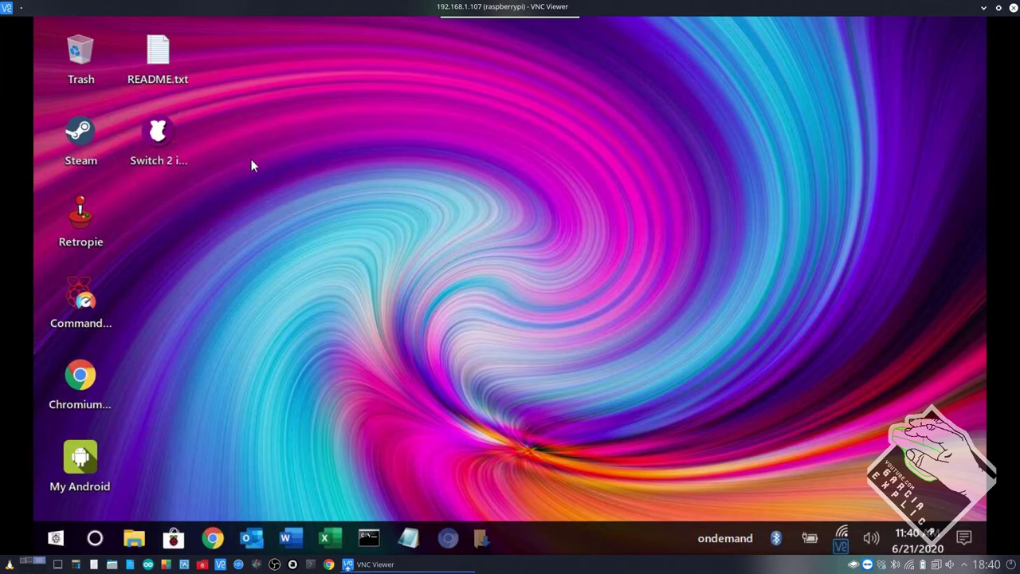
left_click_drag(342, 136, 42, 431)
left_click(290, 45)
left_click_drag(109, 103, 64, 488)
left_click(645, 390)
left_click(928, 532)
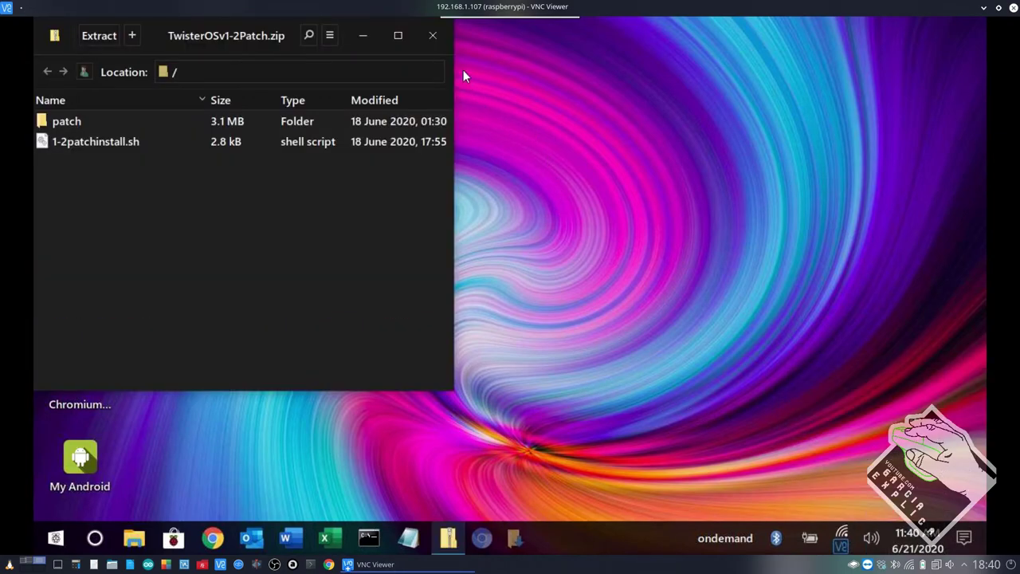
Close the patch archive viewer, check network options, and look at the browser's downloads.
left_click(443, 39)
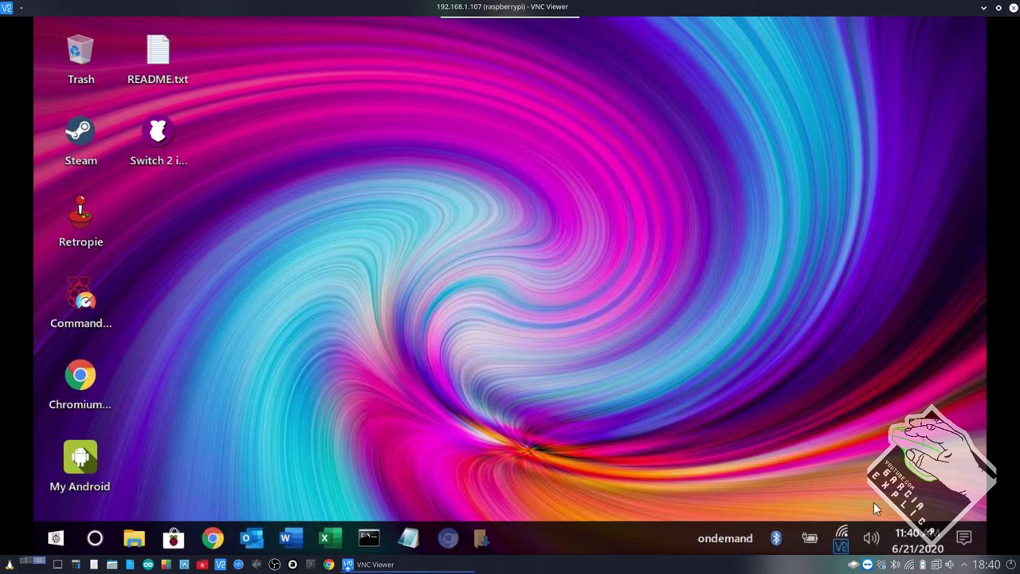
left_click(841, 534)
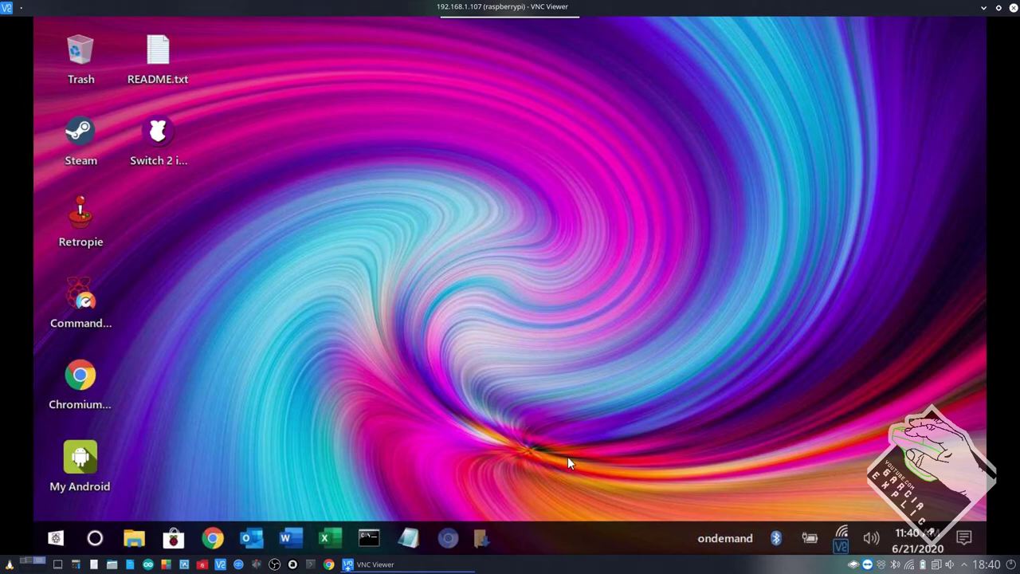
left_click(481, 421)
left_click(449, 539)
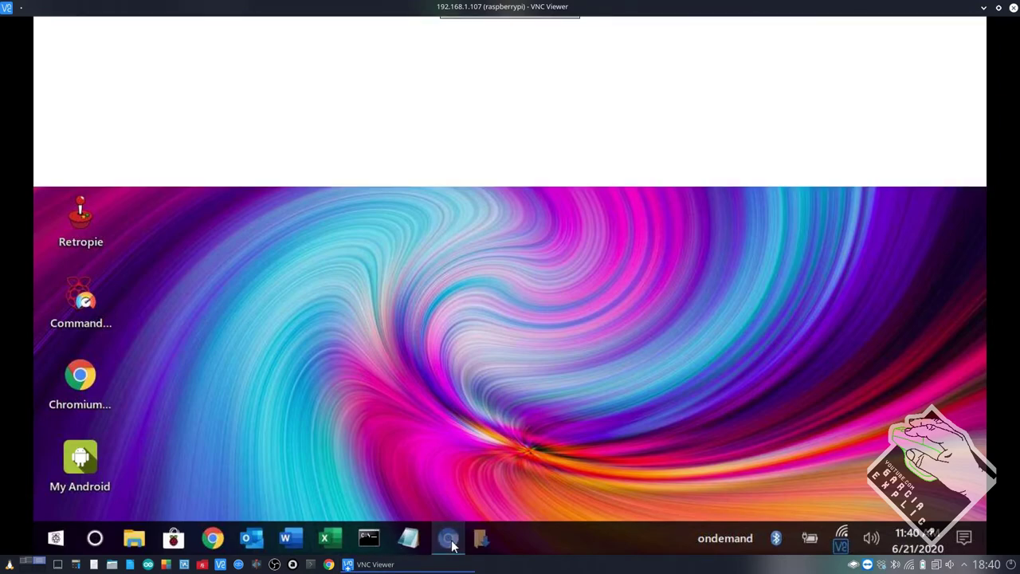
left_click(451, 543)
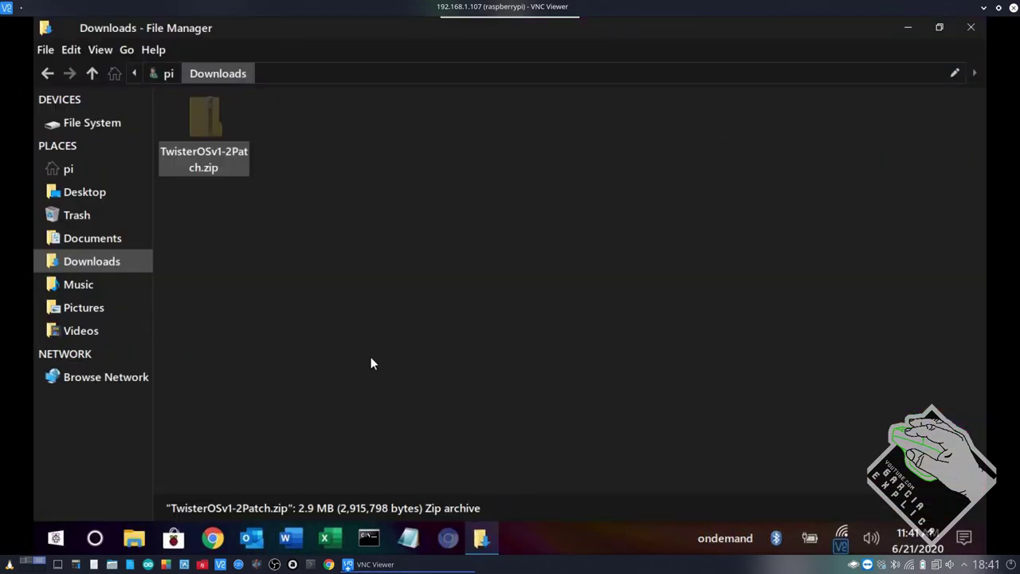
Extract TwisterOSv1-2Patch.zip into Downloads, open the extracted patch folder, then close it.
right_click(212, 164)
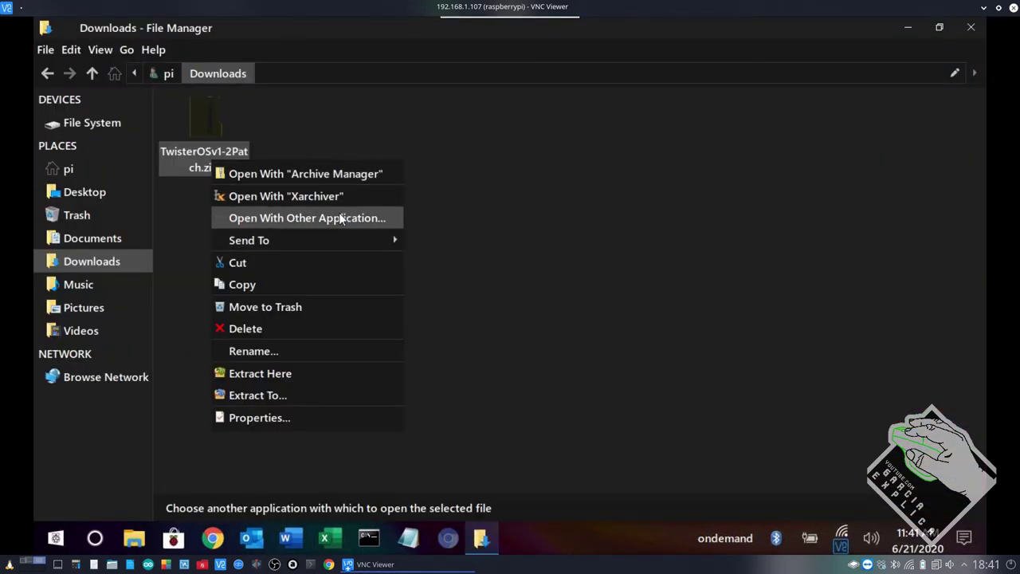
left_click(277, 378)
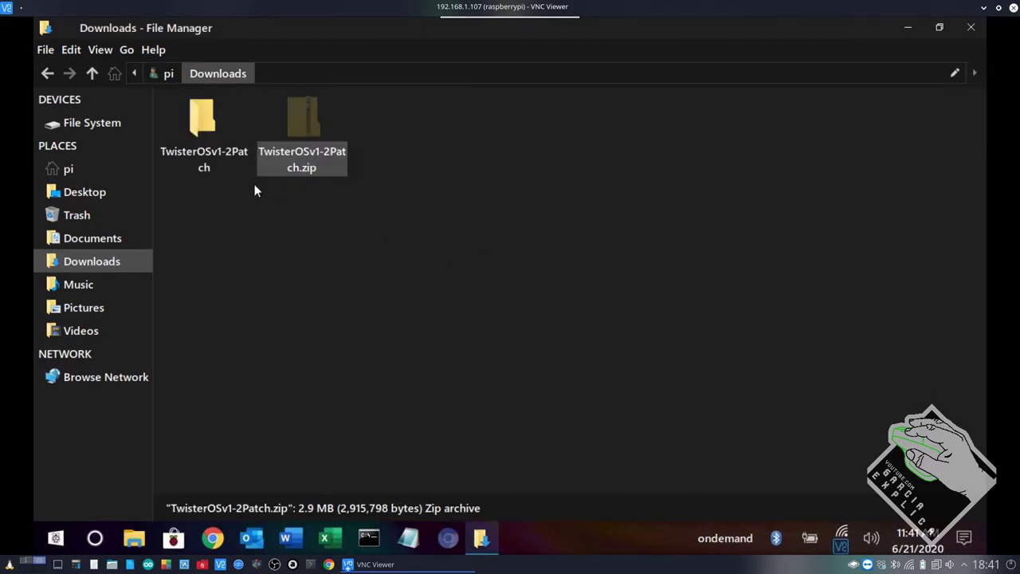
double_click(208, 158)
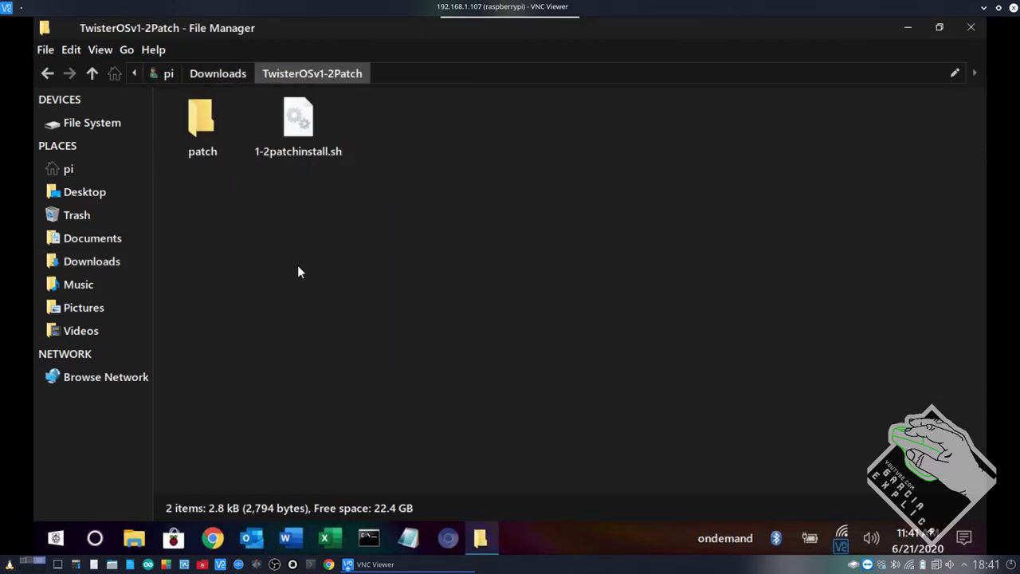
left_click(289, 155)
double_click(217, 155)
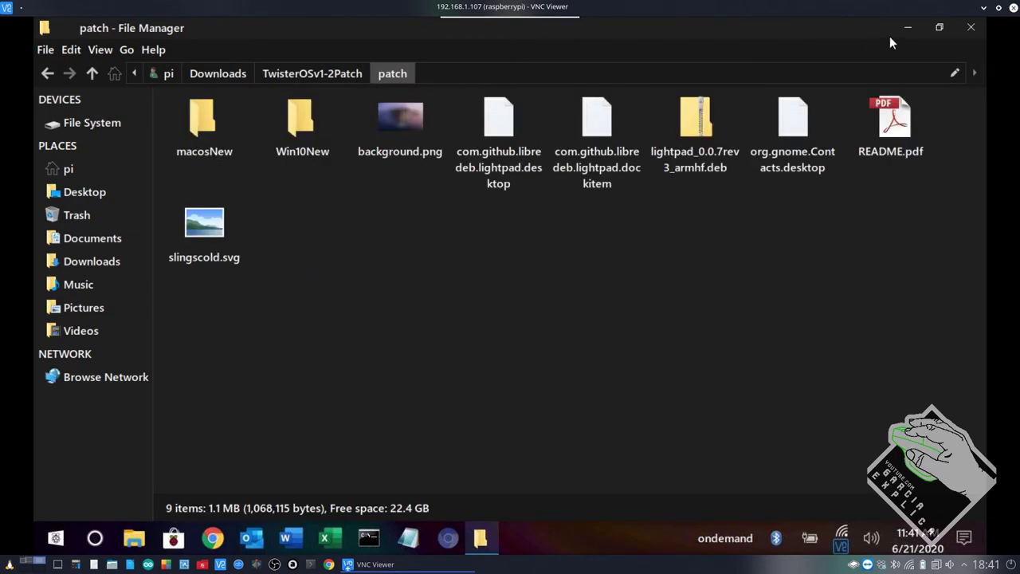
key("super+d")
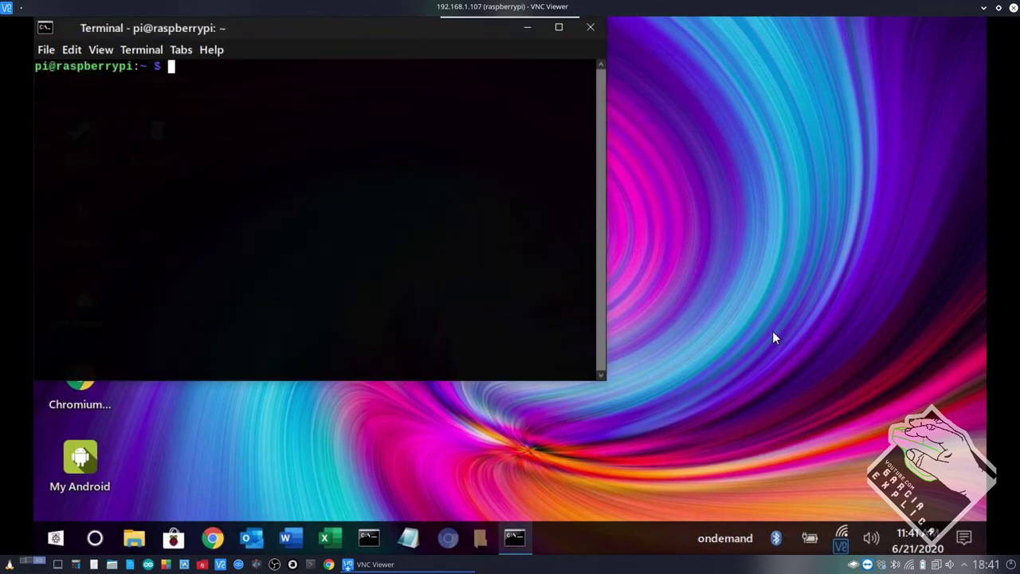
In Terminal, change into Downloads/TwisterOSv1-2Patch, listing the folder contents along the way.
type("cd Dow")
key("Tab")
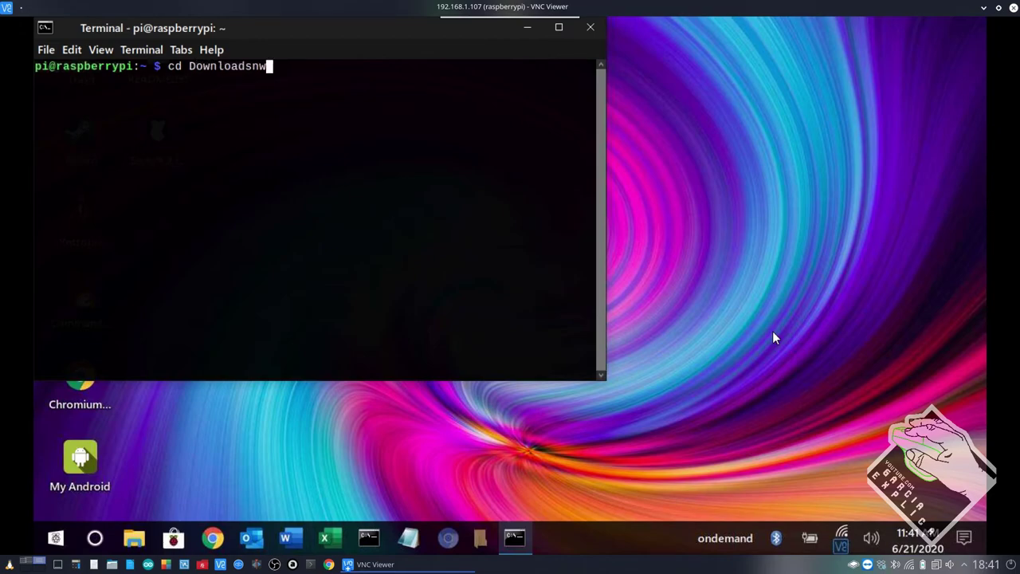
key("BackSpace")
key("Return")
type("ls")
key("Return")
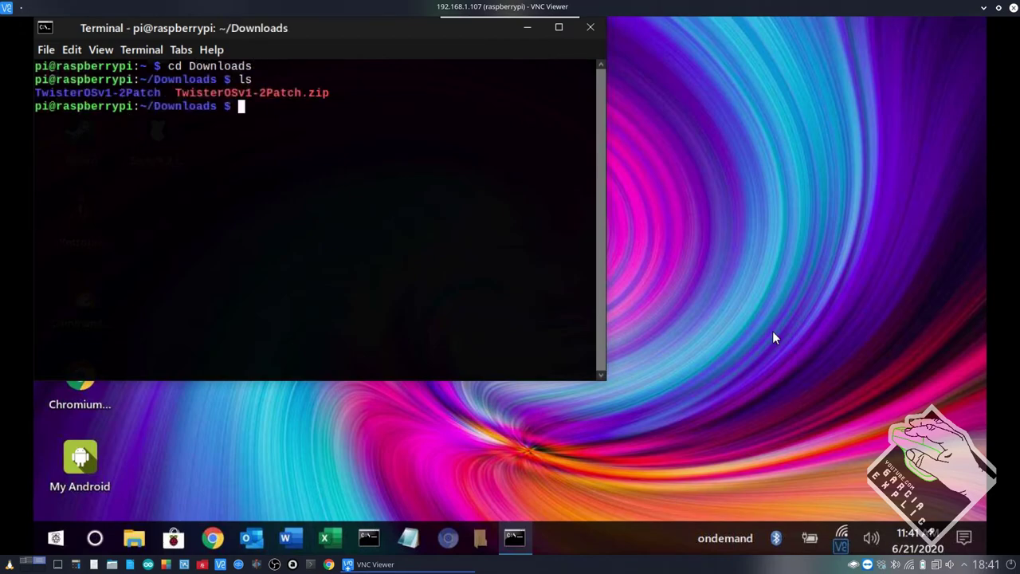
type("cd Tw")
key("BackSpace")
key("Tab")
key("Return")
type("ls")
key("Return")
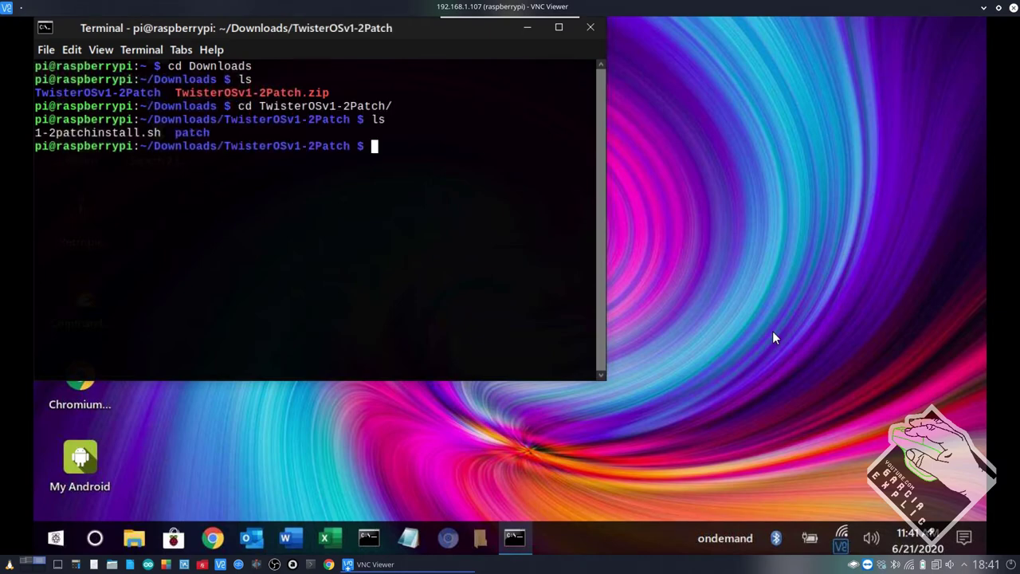
Make 1-2patchinstall.sh executable with sudo chmod +x.
type("sudo chmod ")
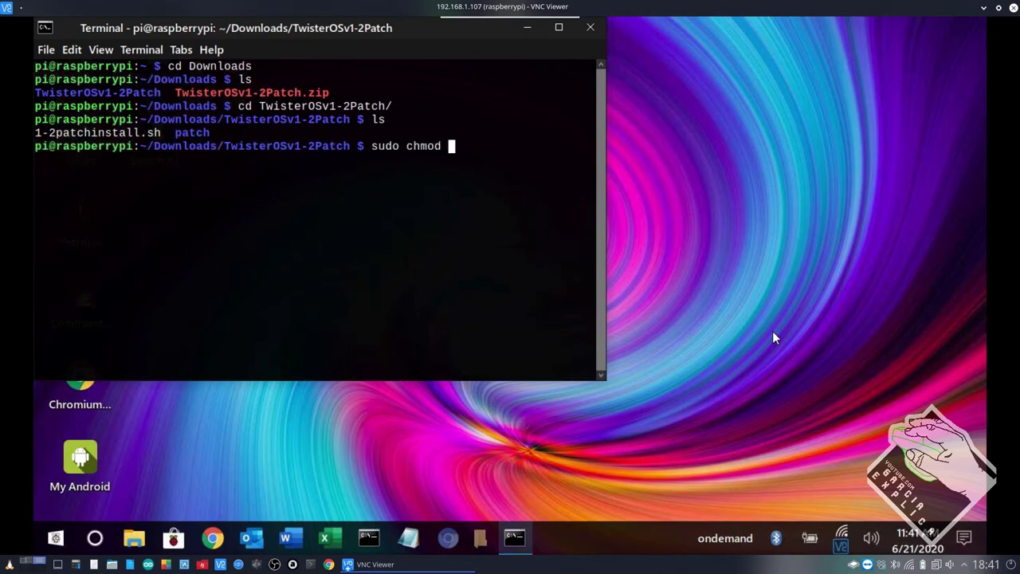
type("+x 1")
key("Tab")
key("Return")
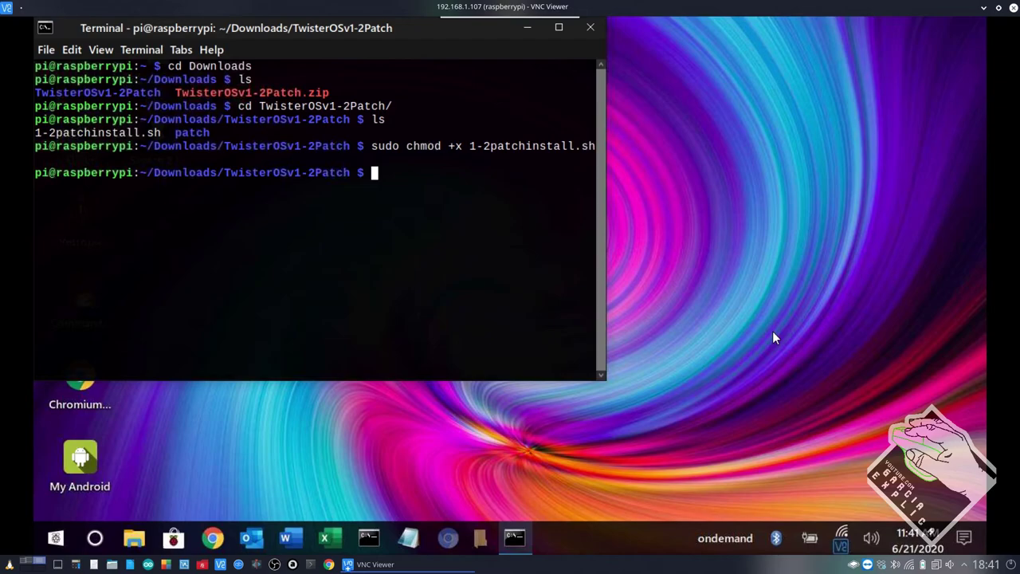
Run sudo ./1-2patchinstall.sh and confirm its prompts, including the internet-connection check.
type("sudo ./1")
key("Tab")
key("Return")
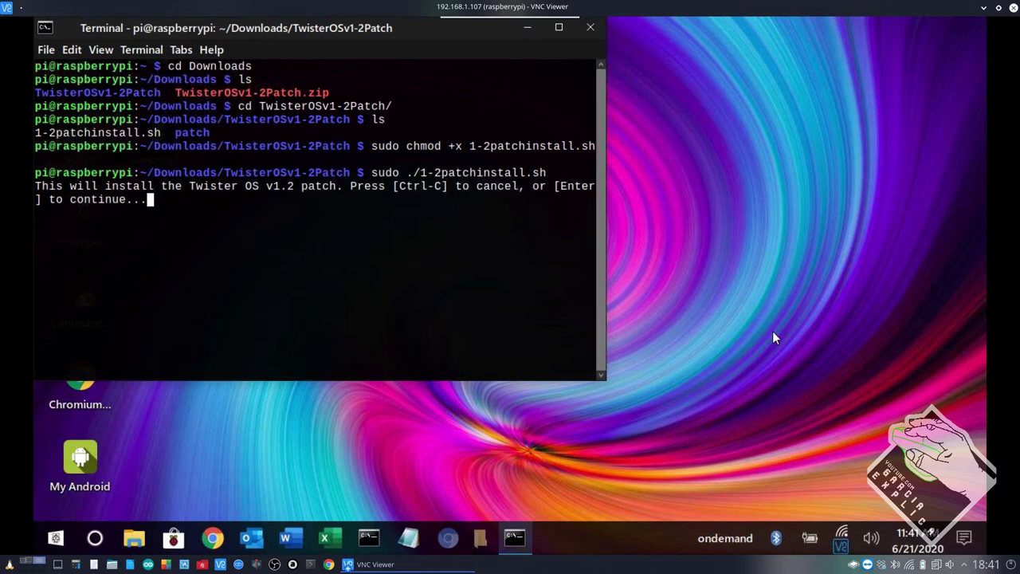
key("Return")
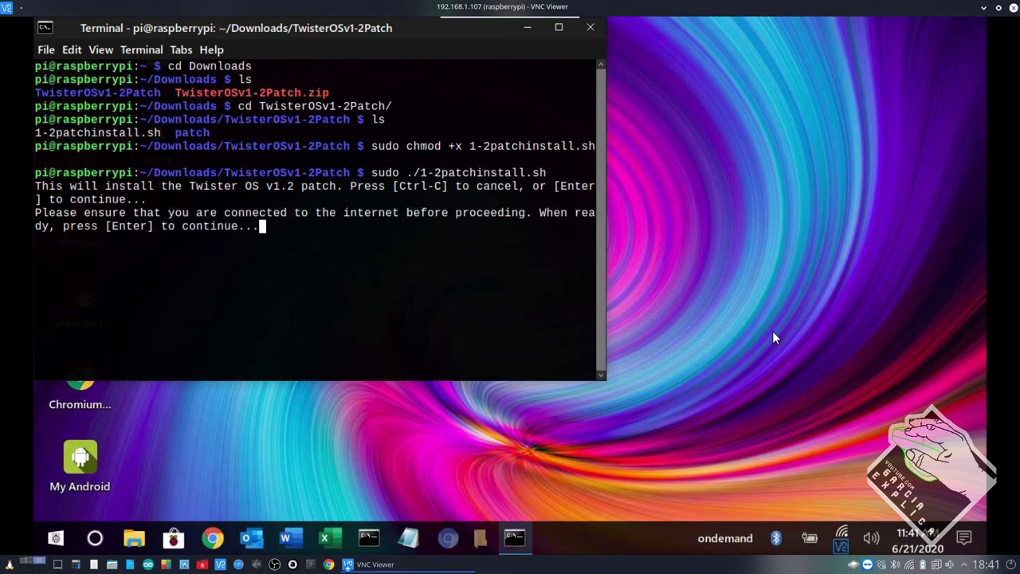
key("Return")
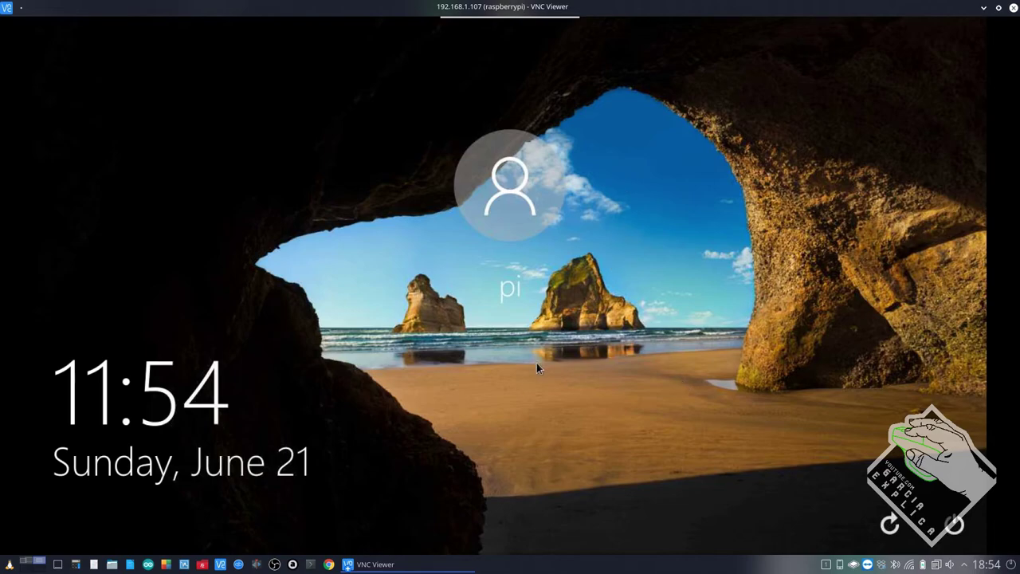
Unlock the Windows-style lock screen by signing in as pi with the account password.
left_click(582, 301)
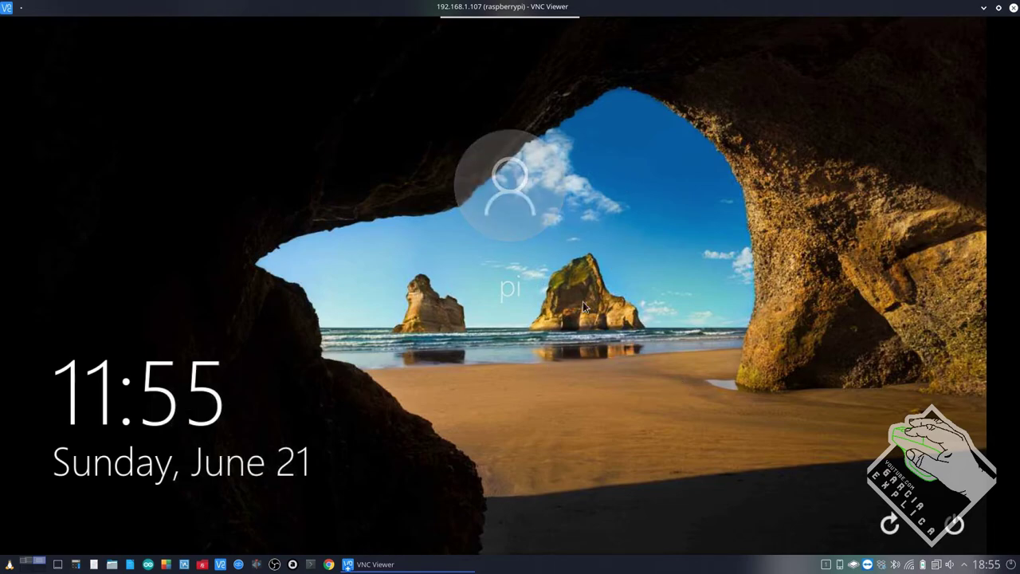
type("raspberry")
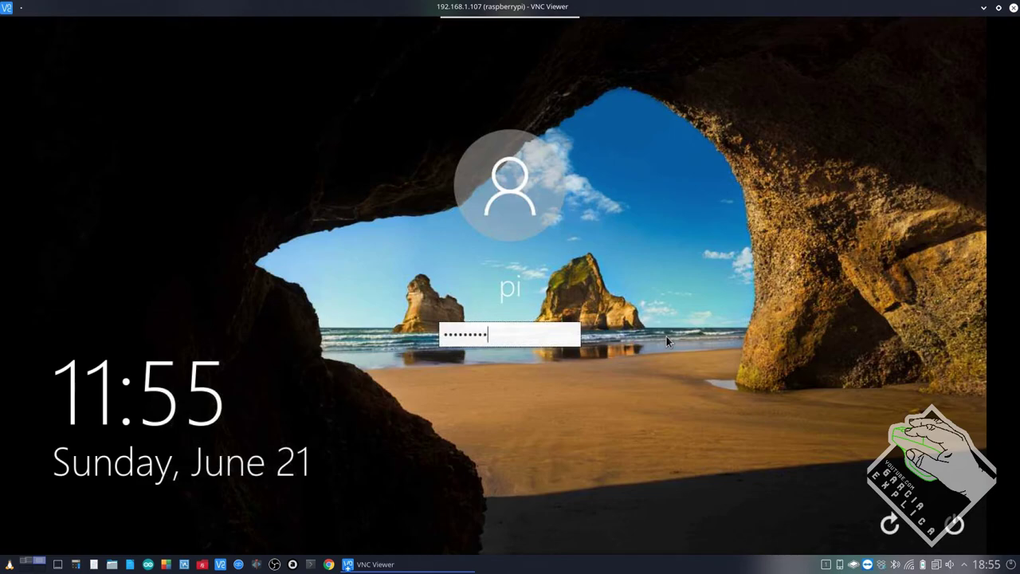
key("Return")
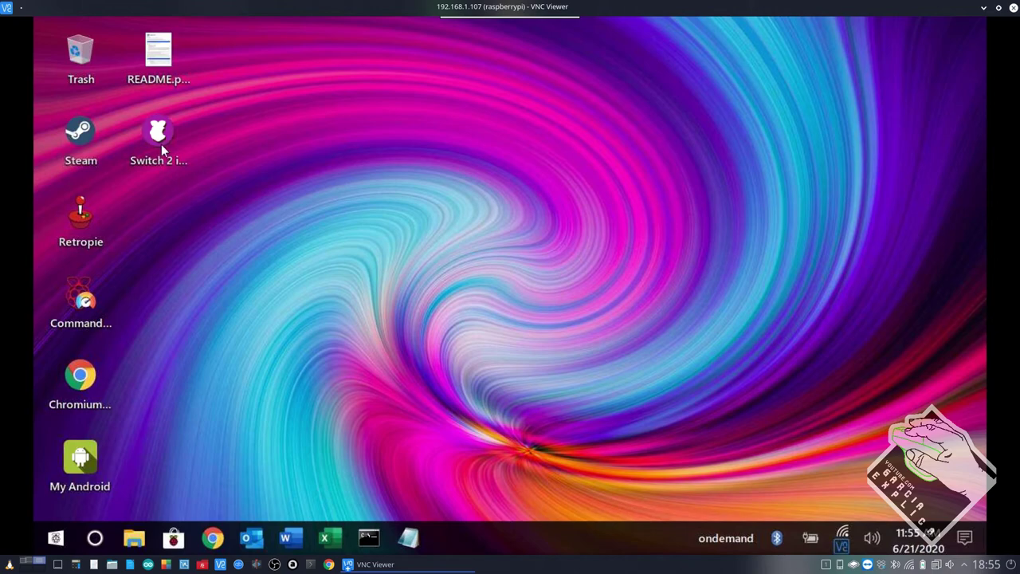
Run the Switch 2 iRaspbian shortcut, confirm the theme switch, and let the Pi restart.
left_click(89, 297)
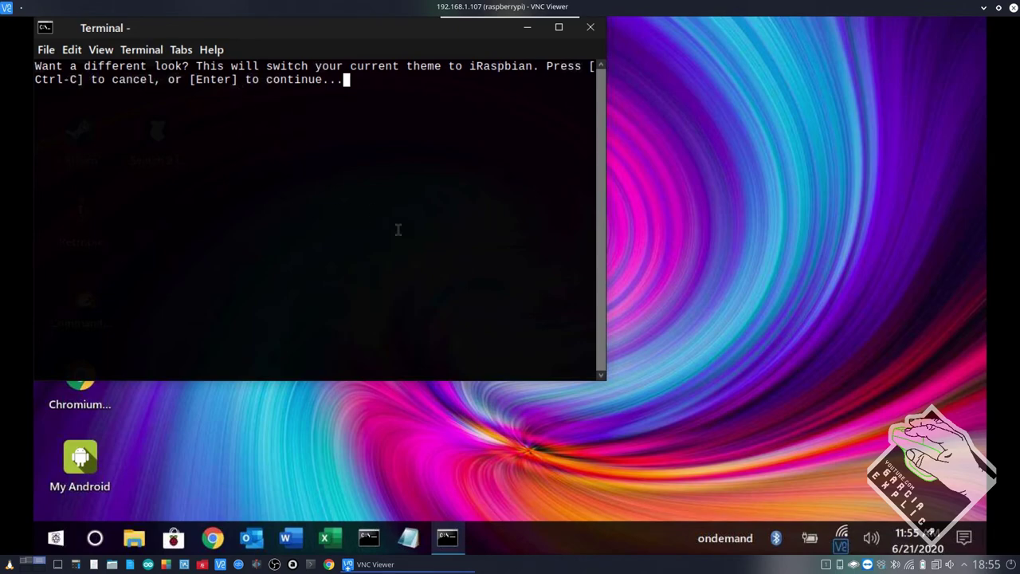
key("Return")
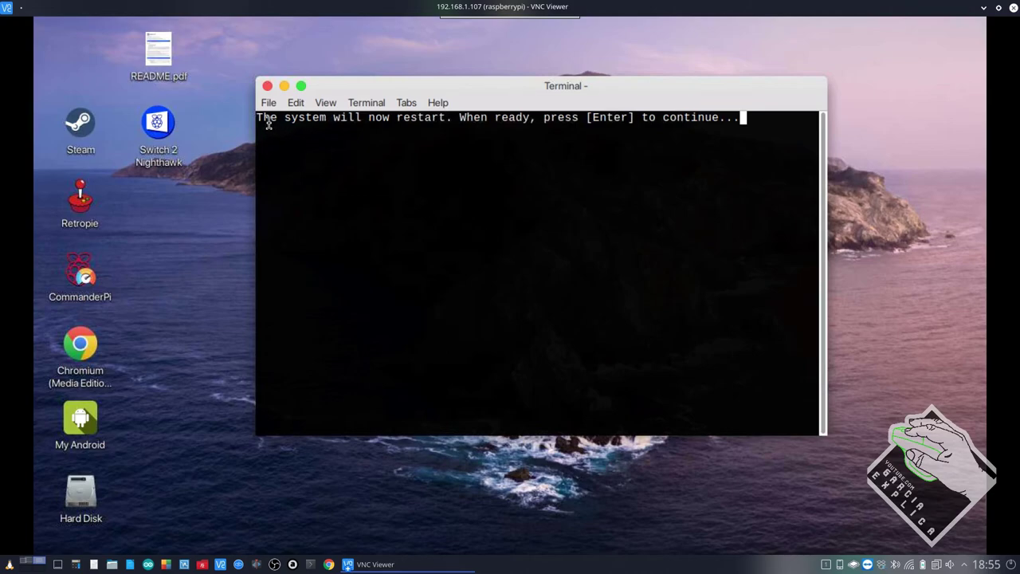
left_click_drag(259, 118, 496, 119)
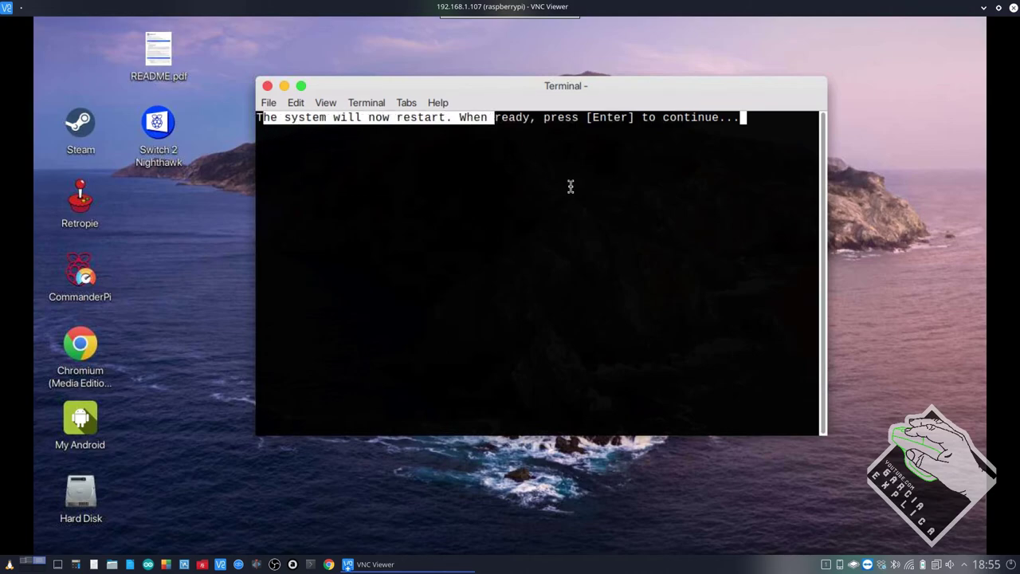
left_click(583, 220)
key("Return")
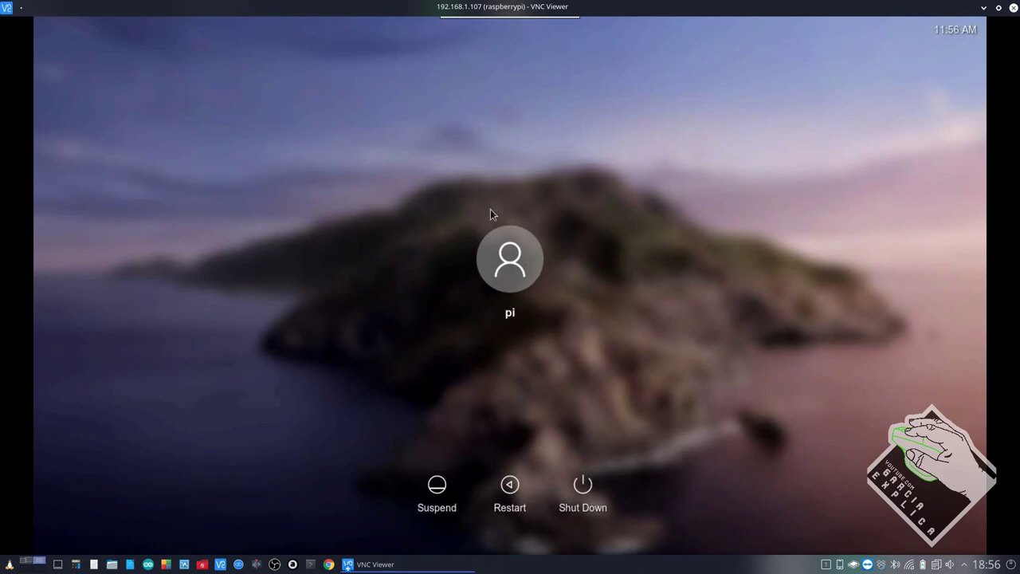
Sign in as pi with the account password at the macOS-style login screen.
left_click(511, 254)
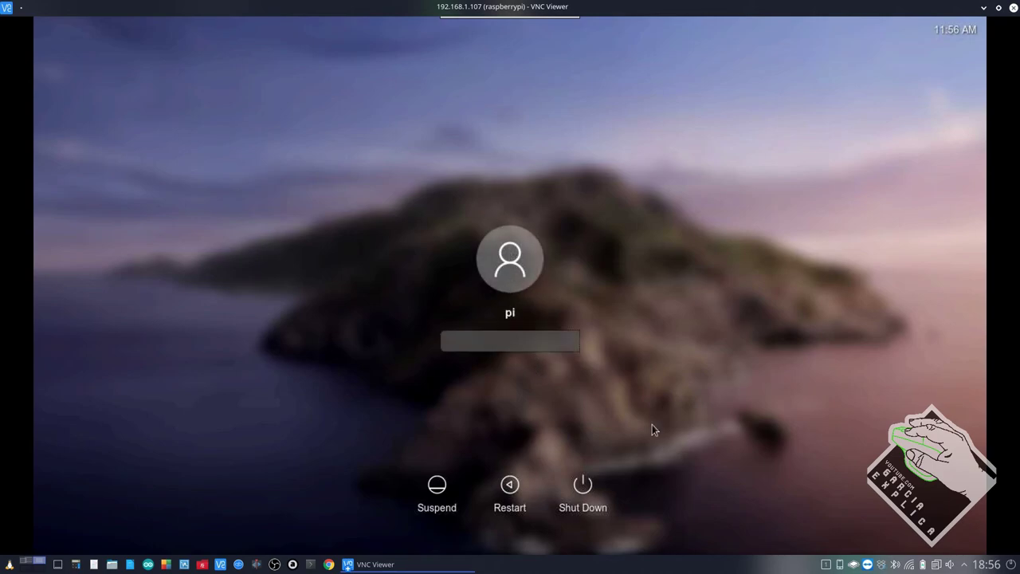
type("raspberry")
key("Return")
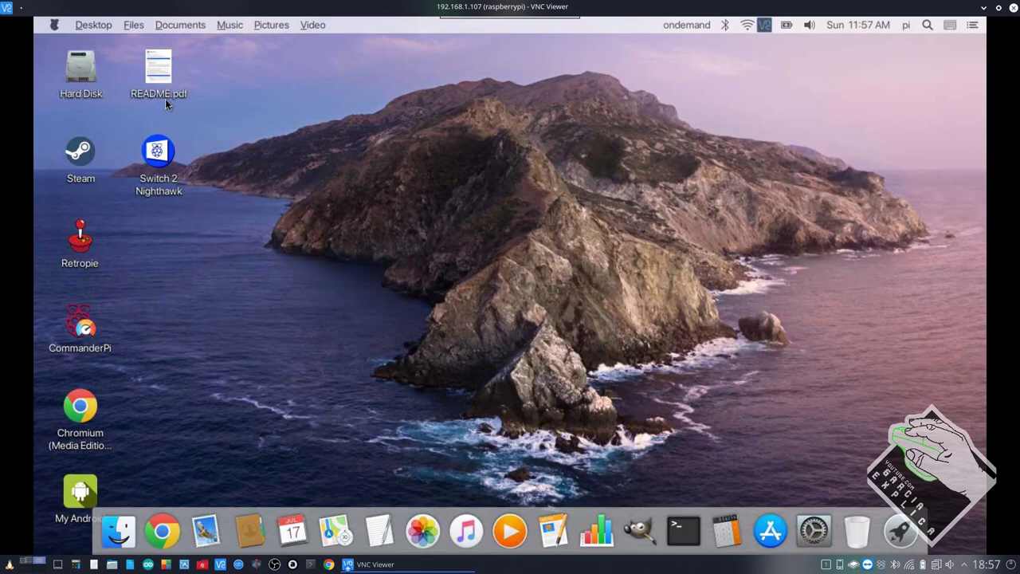
double_click(160, 76)
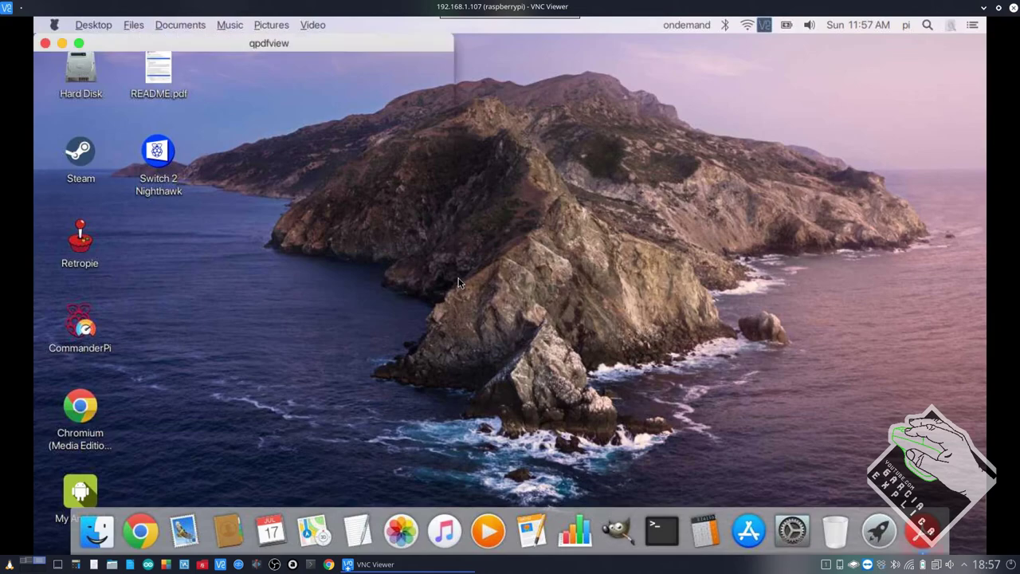
scroll(269, 190, "down", 15)
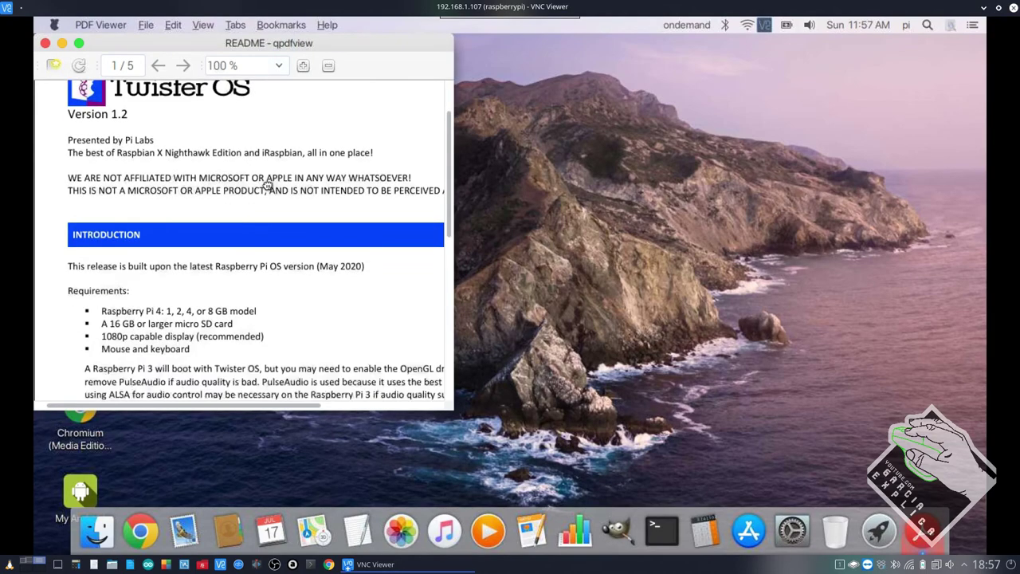
scroll(268, 179, "down", 10)
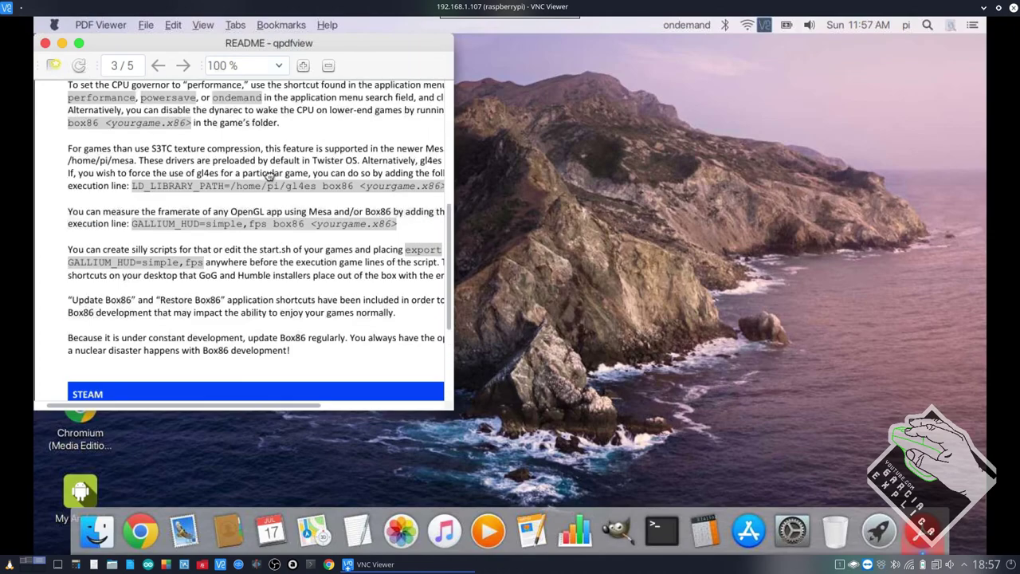
scroll(144, 165, "down", 8)
scroll(144, 164, "down", 5)
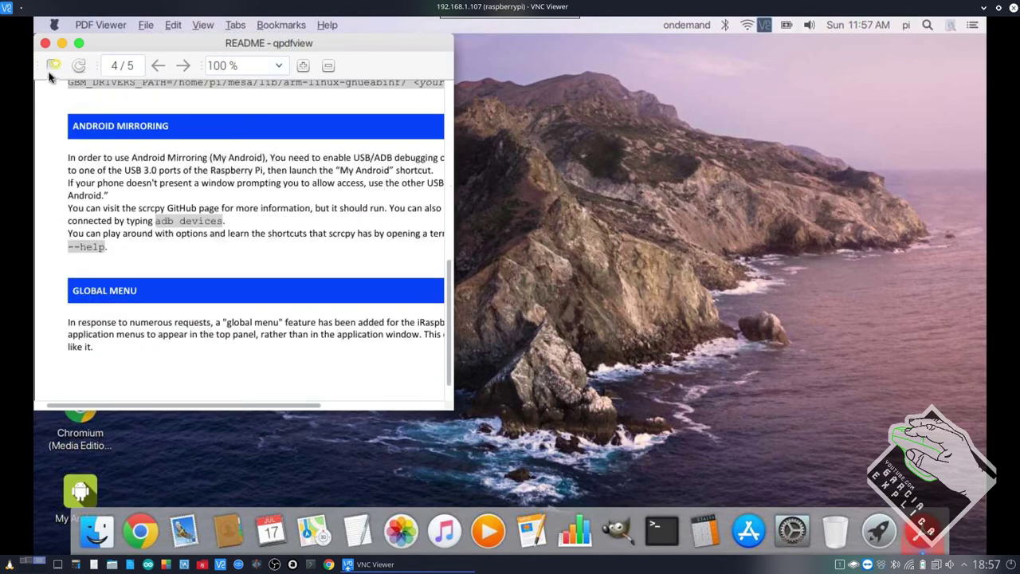
left_click(45, 43)
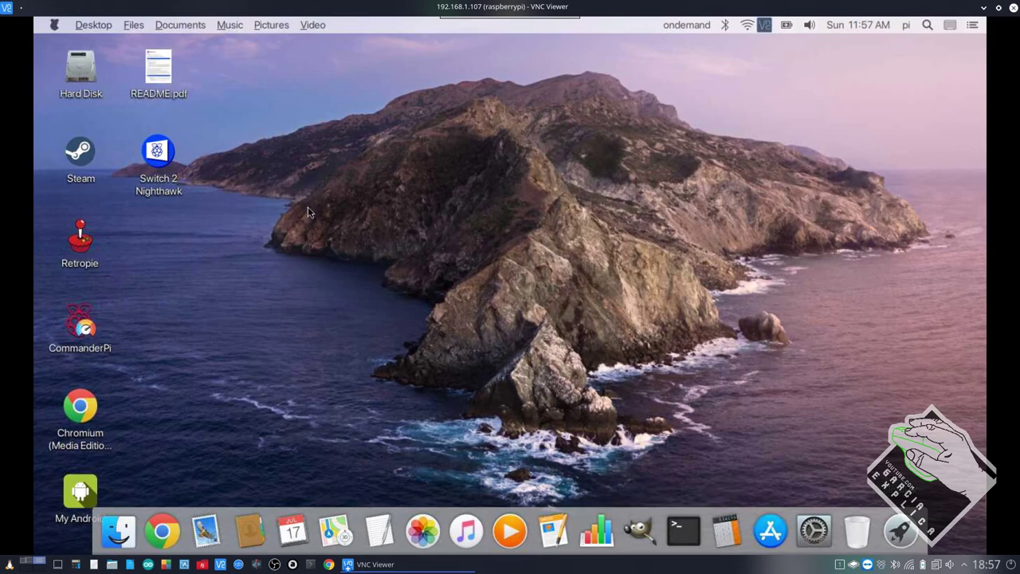
left_click(94, 26)
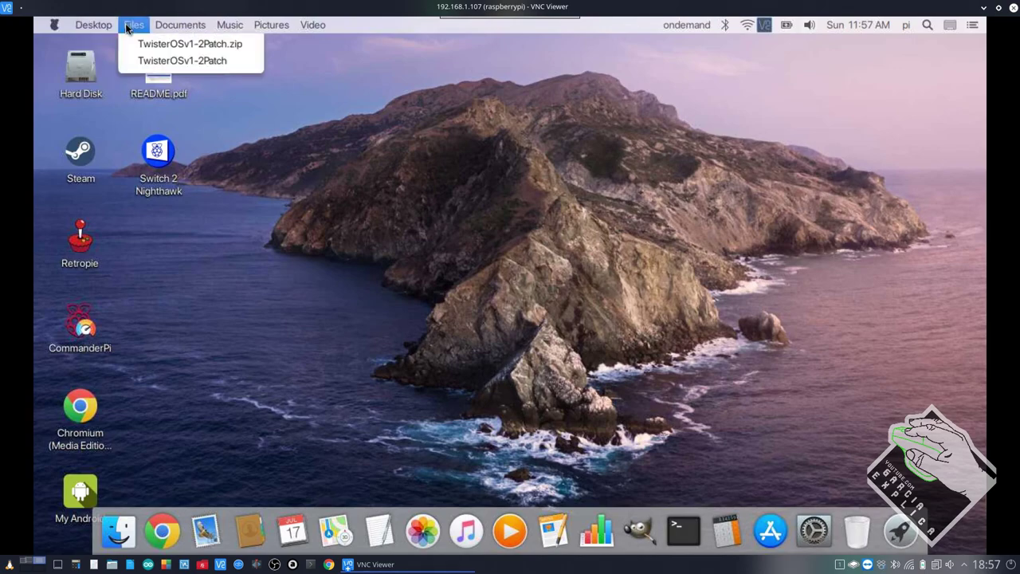
mouse_move(182, 25)
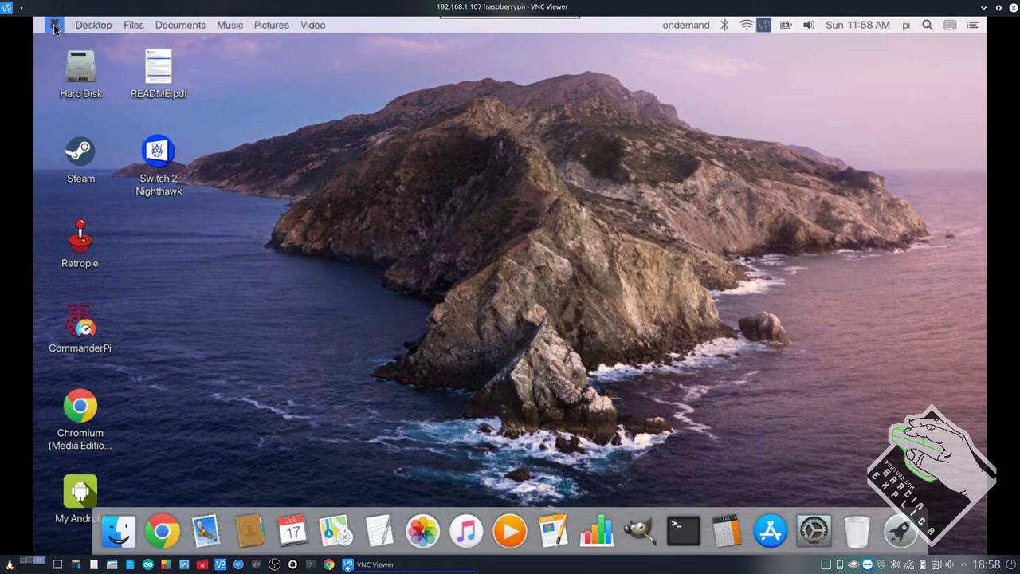
left_click(747, 26)
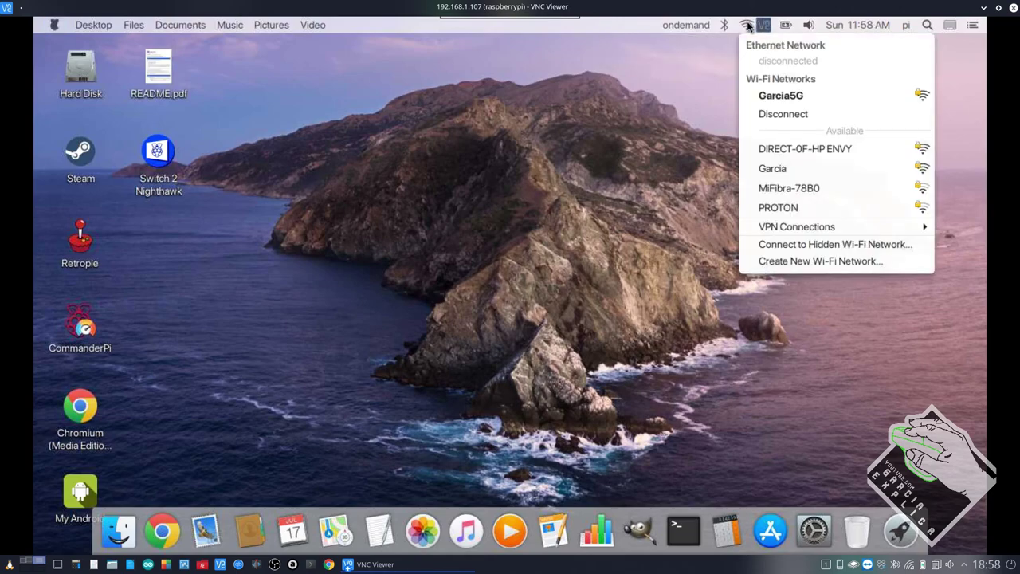
left_click(956, 34)
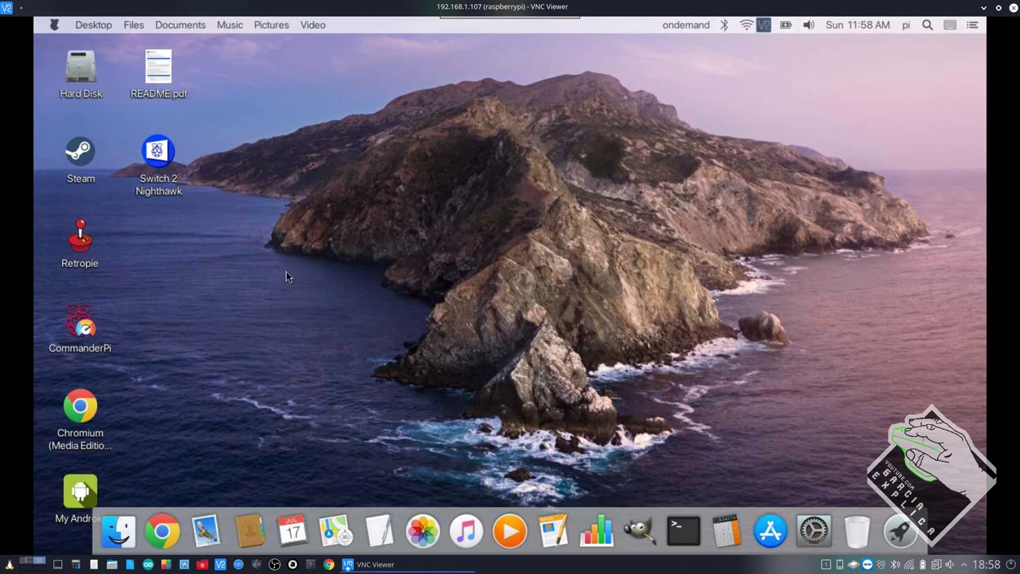
left_click(118, 534)
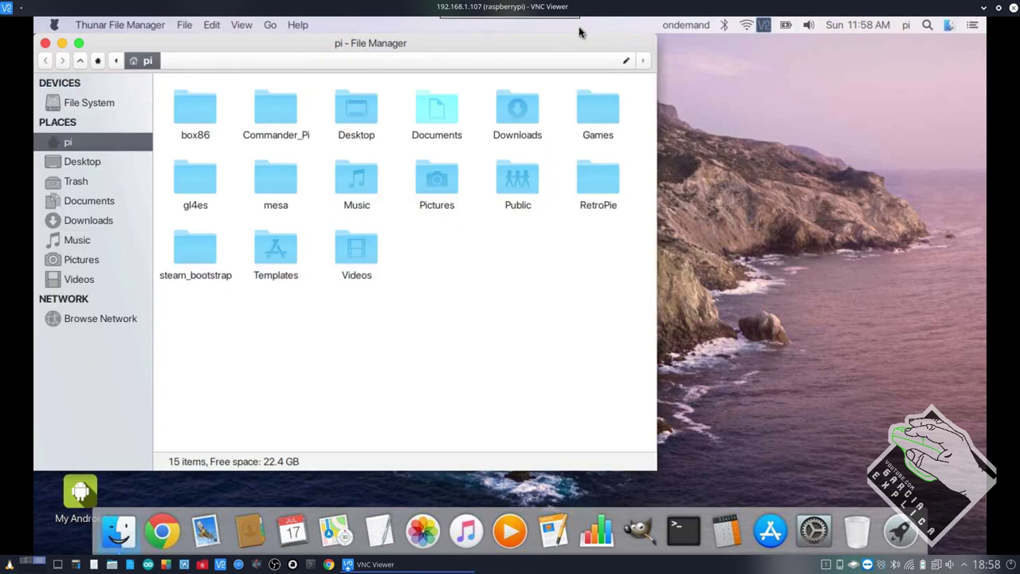
left_click(45, 43)
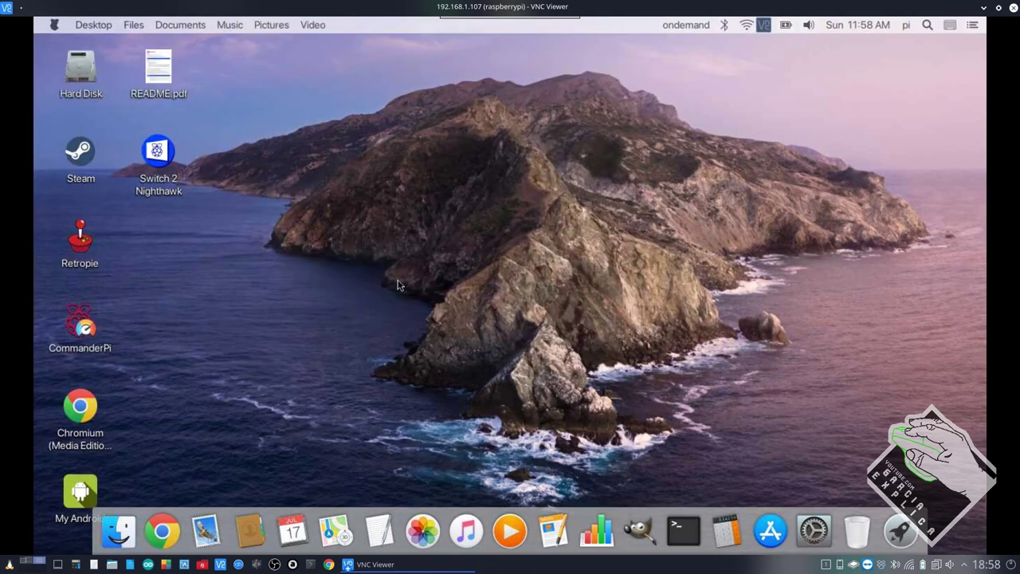
left_click_drag(411, 262, 151, 256)
left_click_drag(232, 54, 123, 481)
left_click_drag(967, 46, 55, 533)
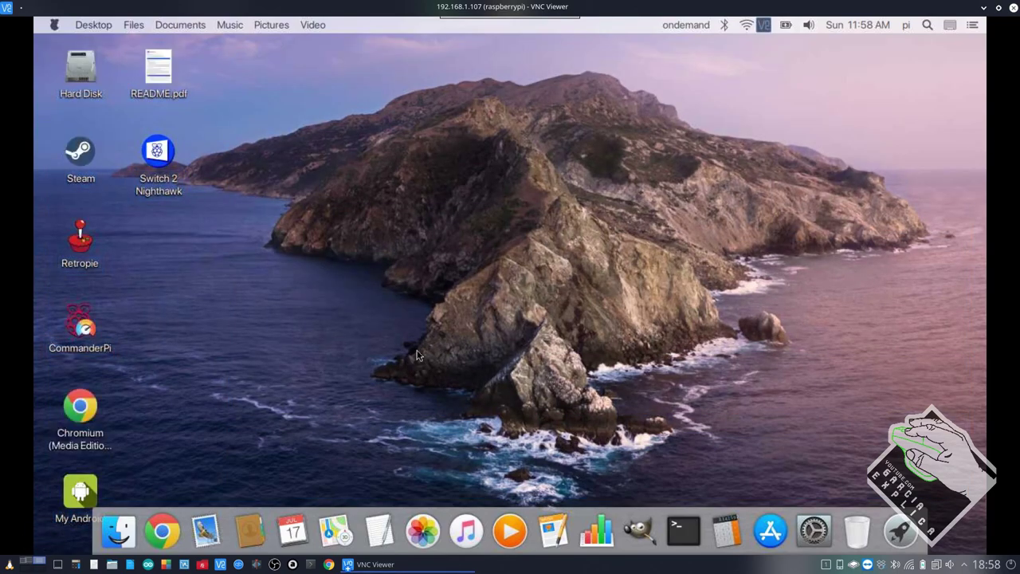